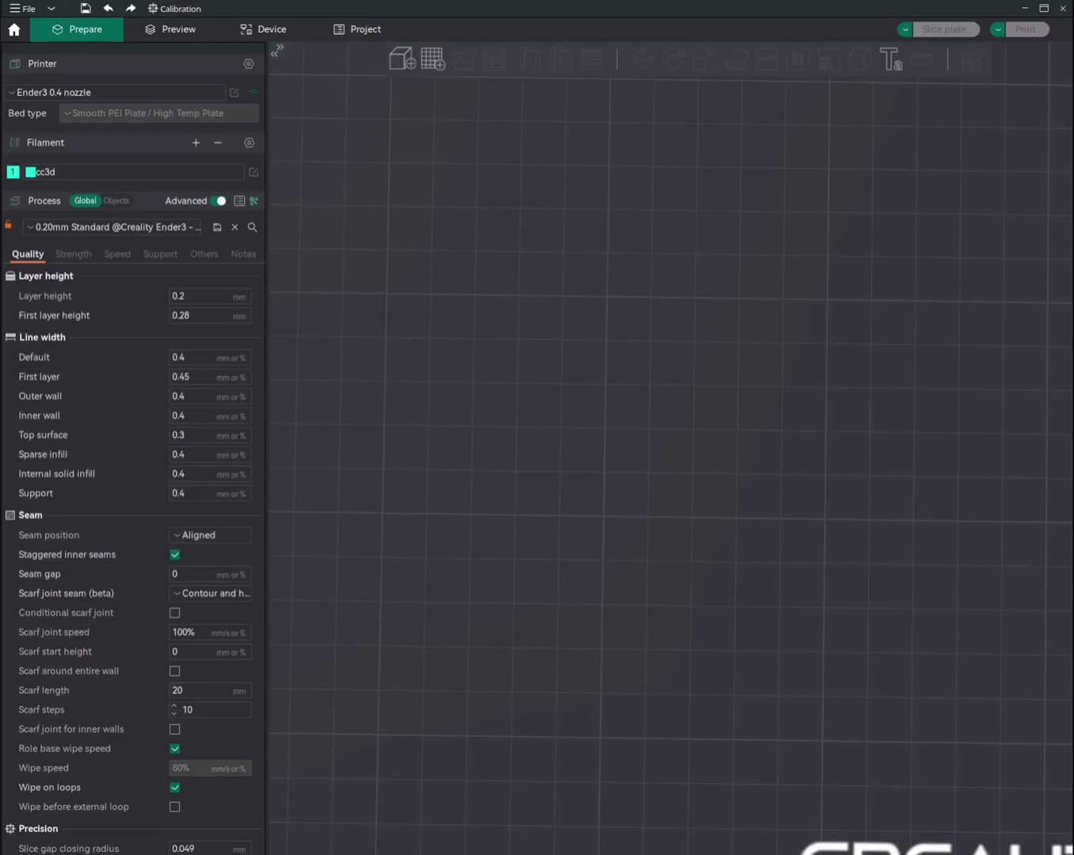
Load the Orca Tolerance Test calibration model and slice the plate
click(192, 11)
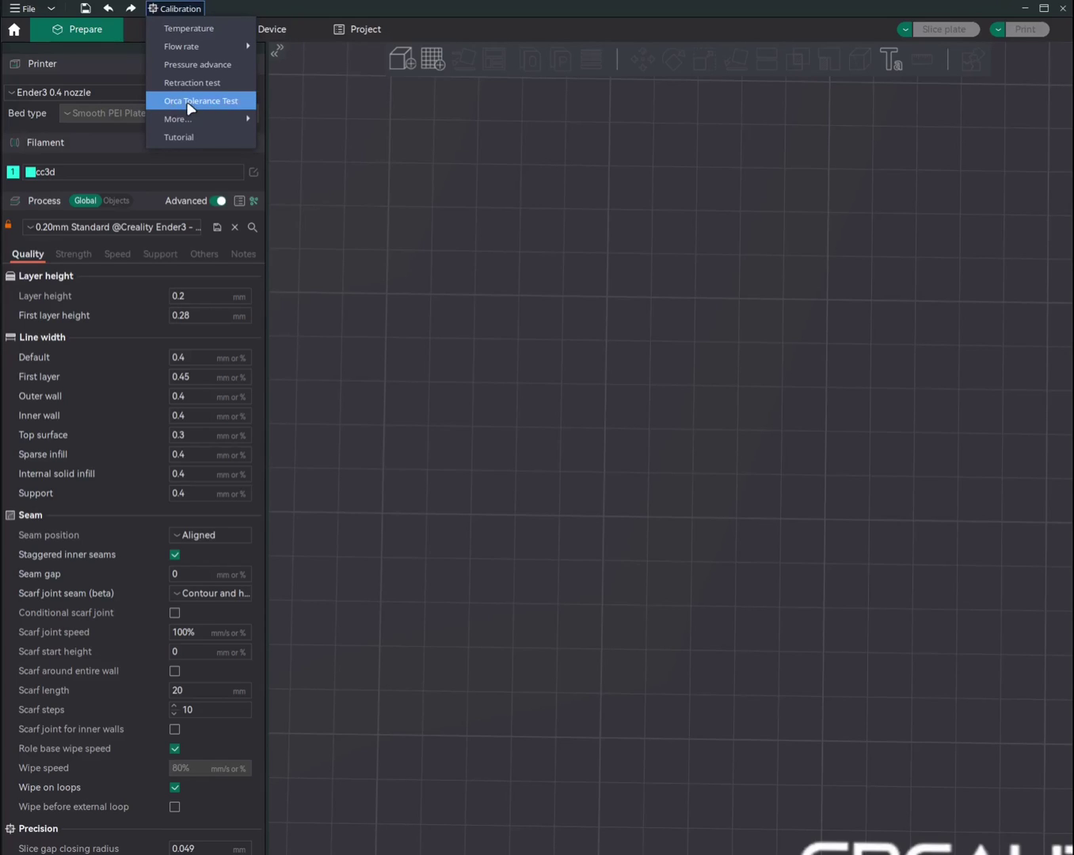
click(176, 104)
click(947, 36)
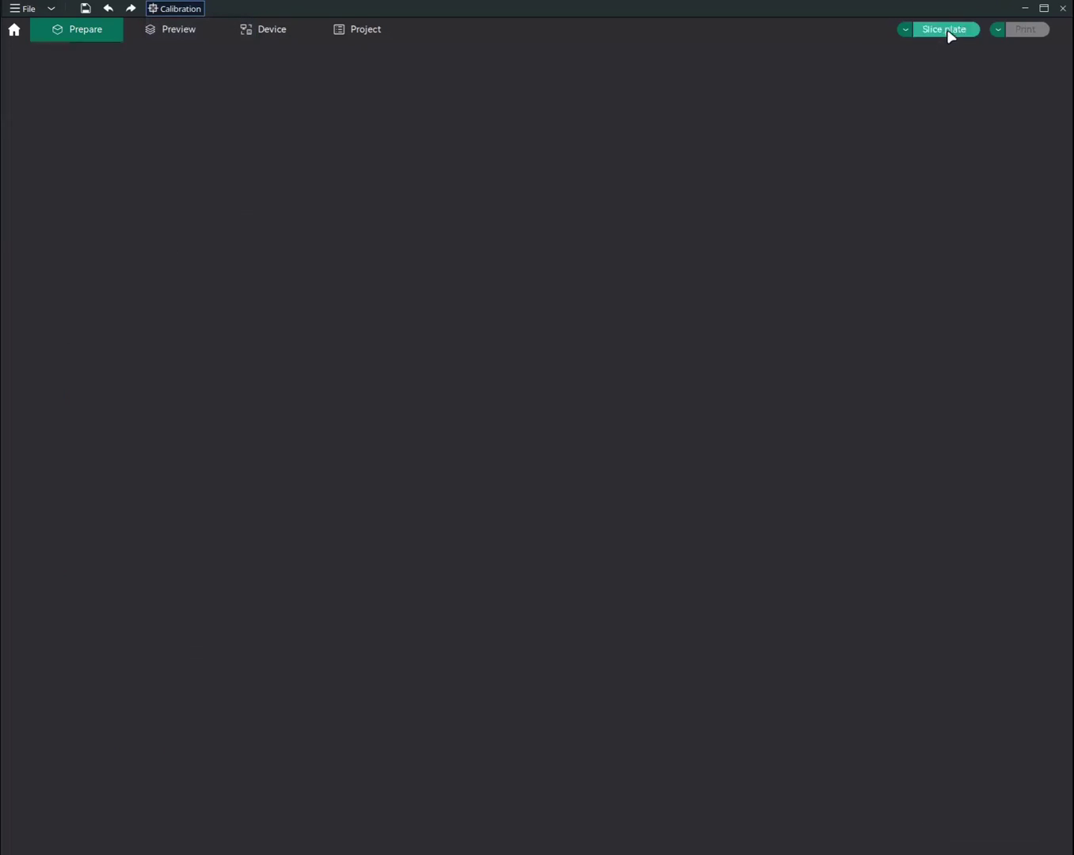
scroll(724, 471, up, 3)
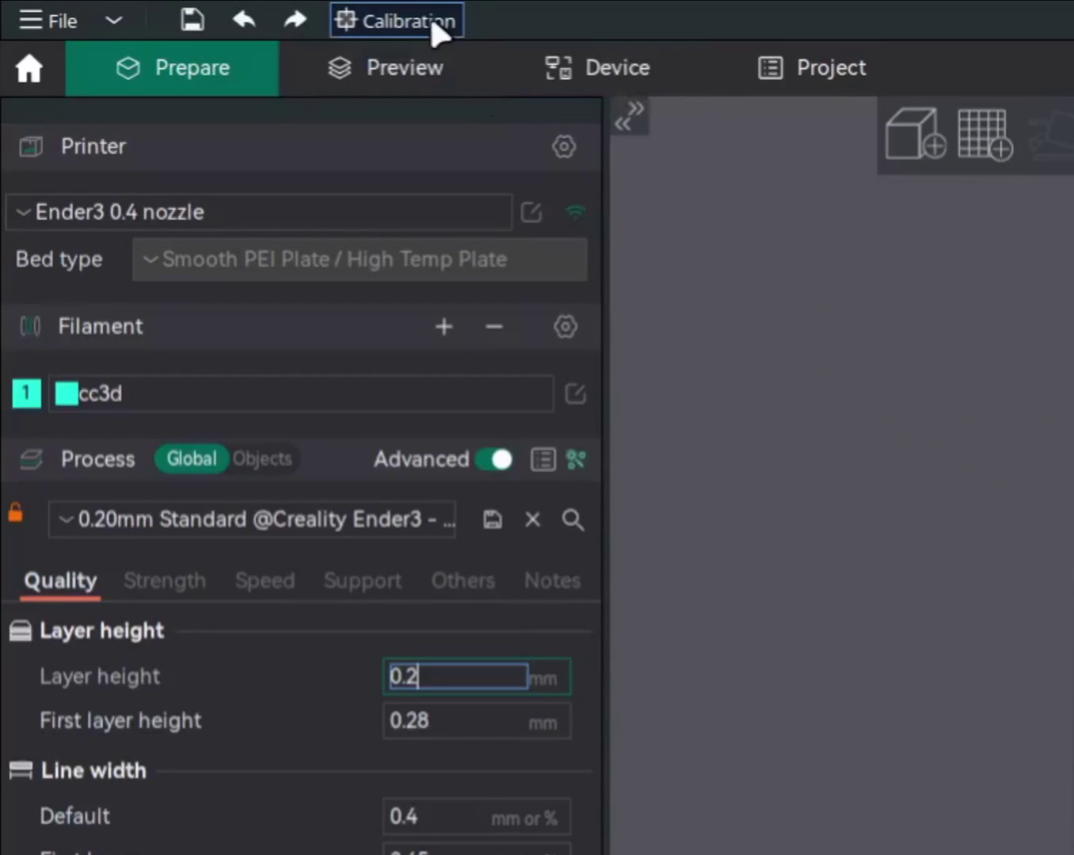
Generate the Pass 1 flow rate calibration blocks on the plate
click(190, 9)
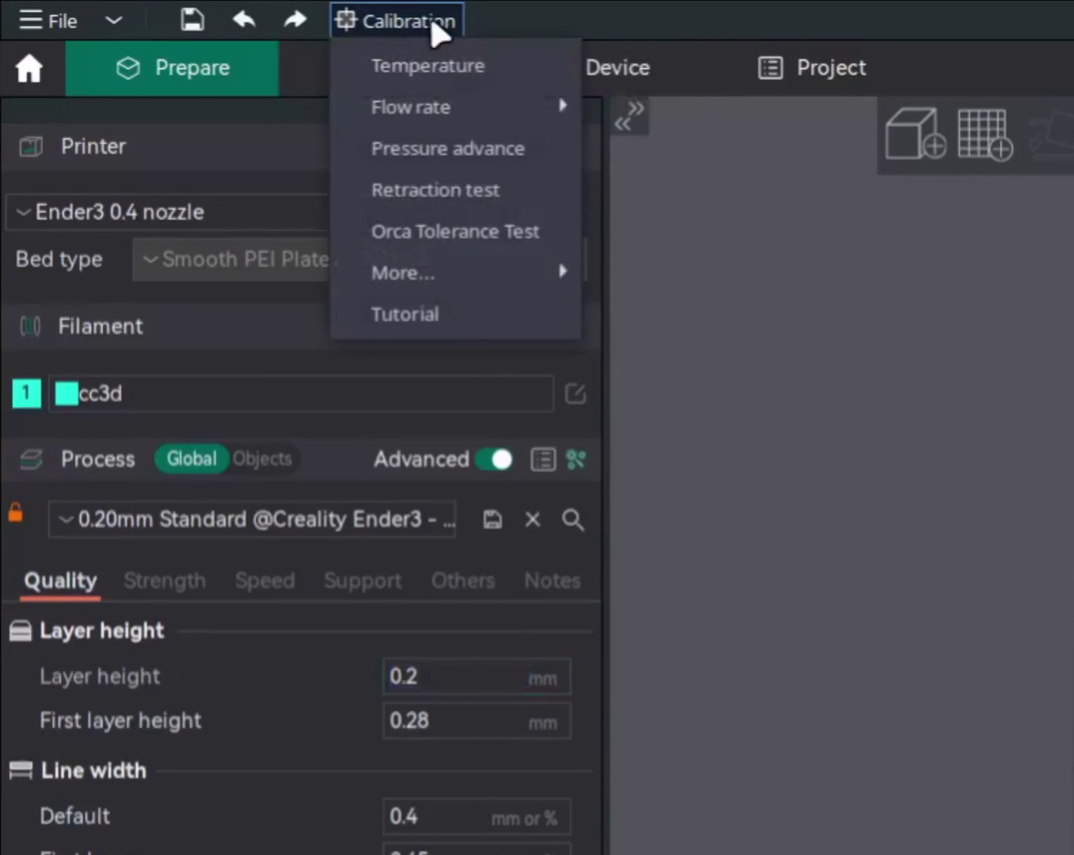
mouse_move(457, 119)
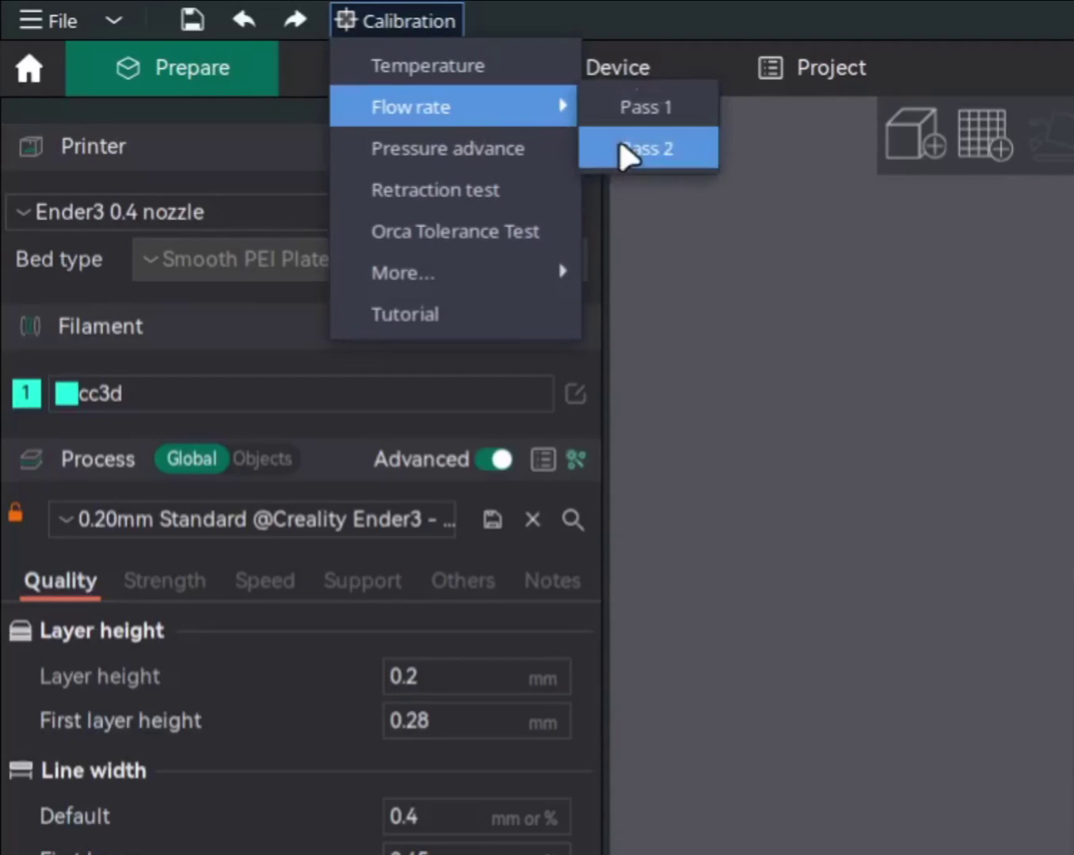
click(633, 114)
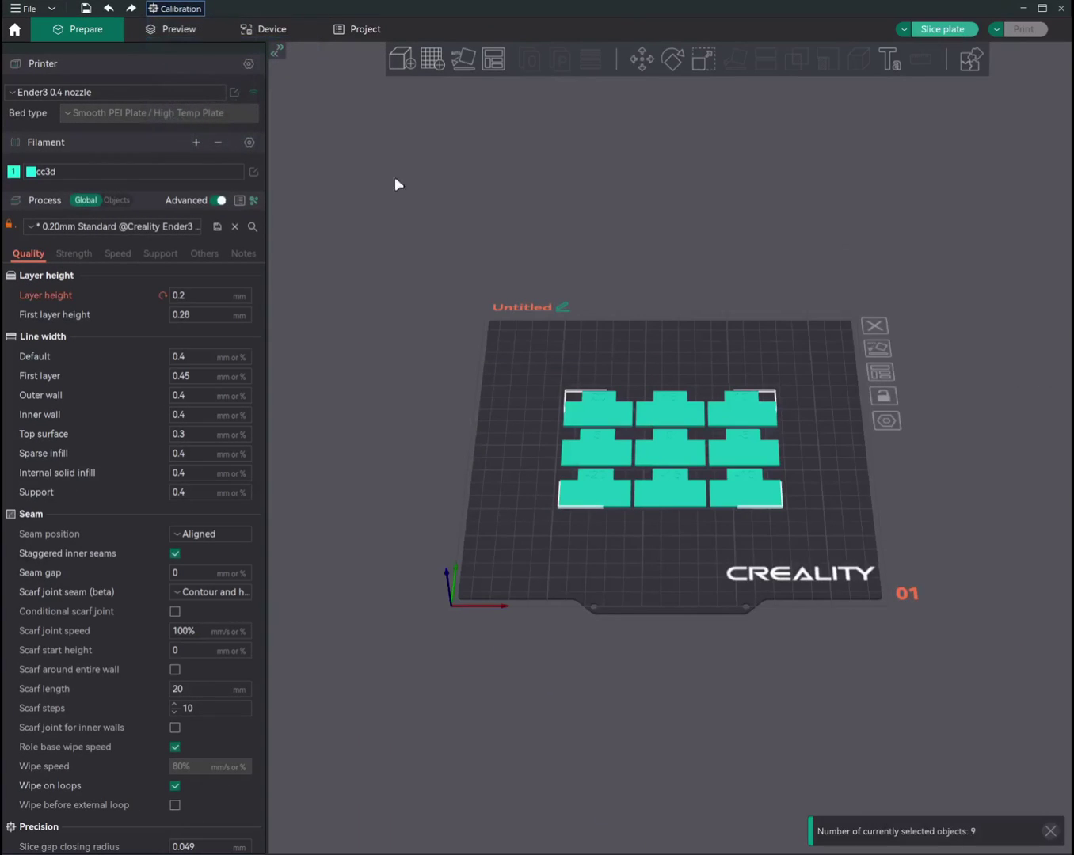
key(1)
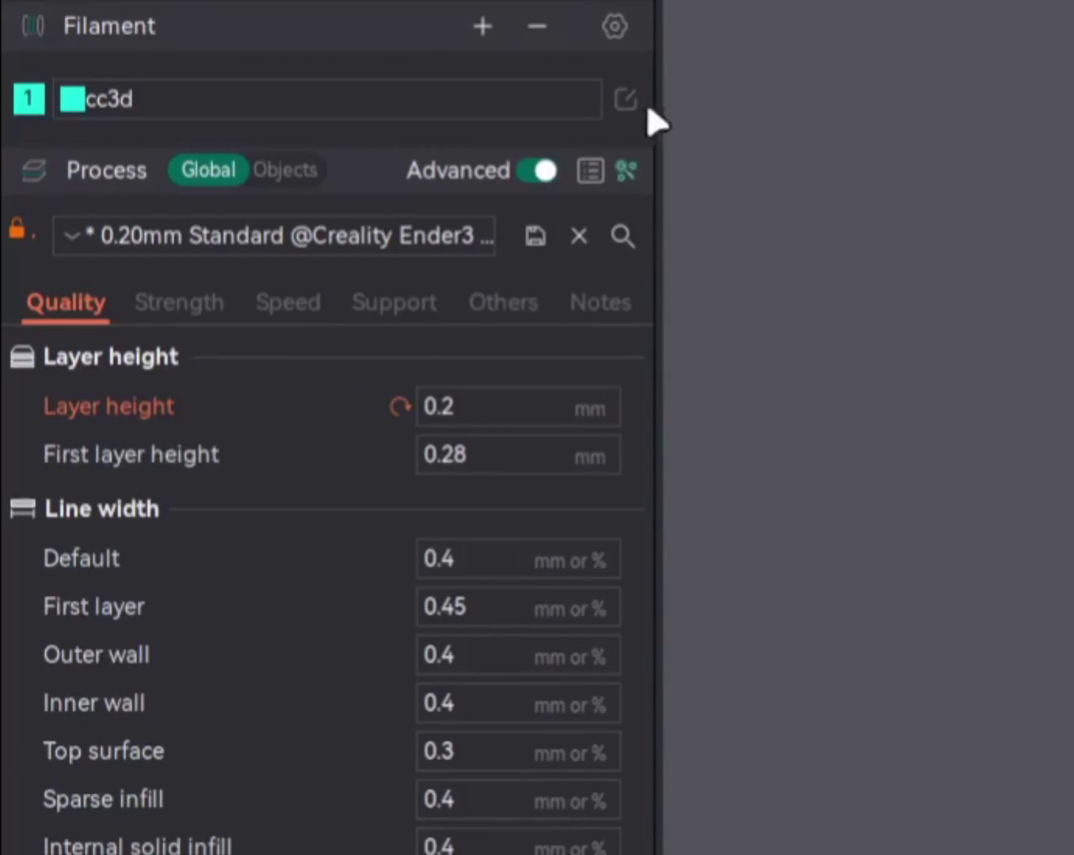
Check the flow ratio in the cc3d filament settings and slice the plate with the Pass 1 calibration blocks
click(626, 99)
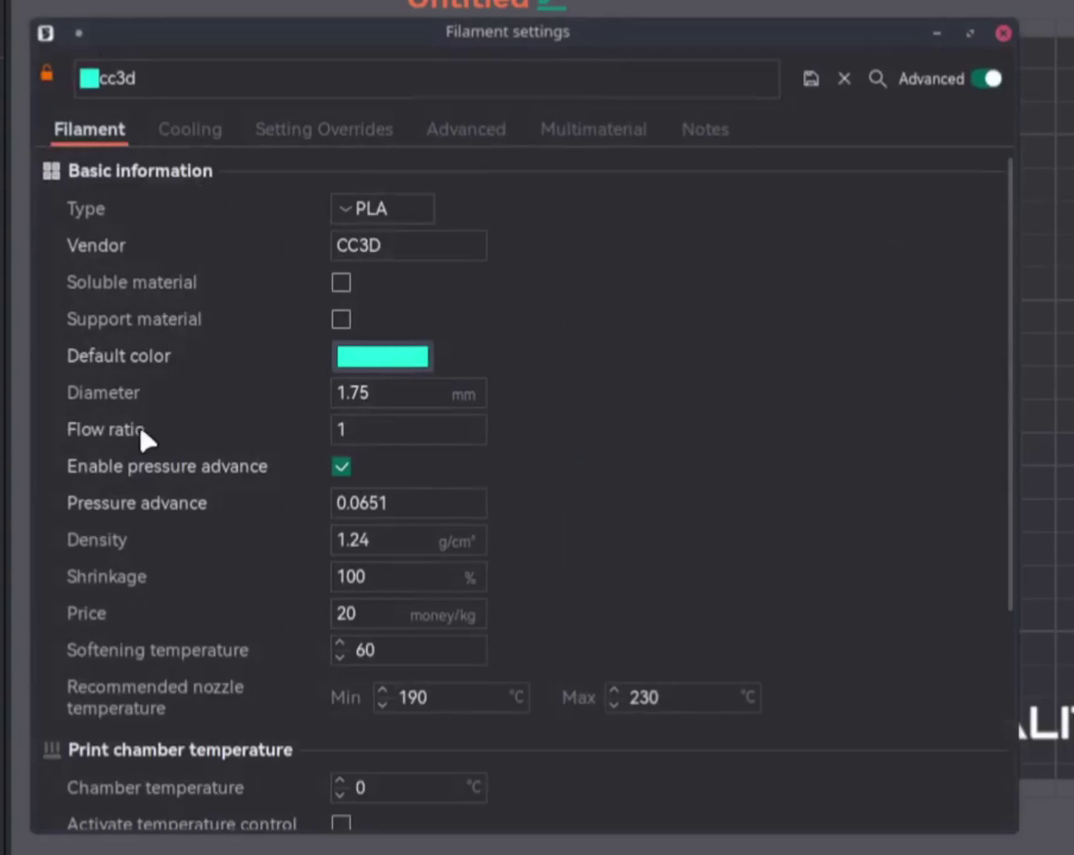
click(352, 429)
click(360, 432)
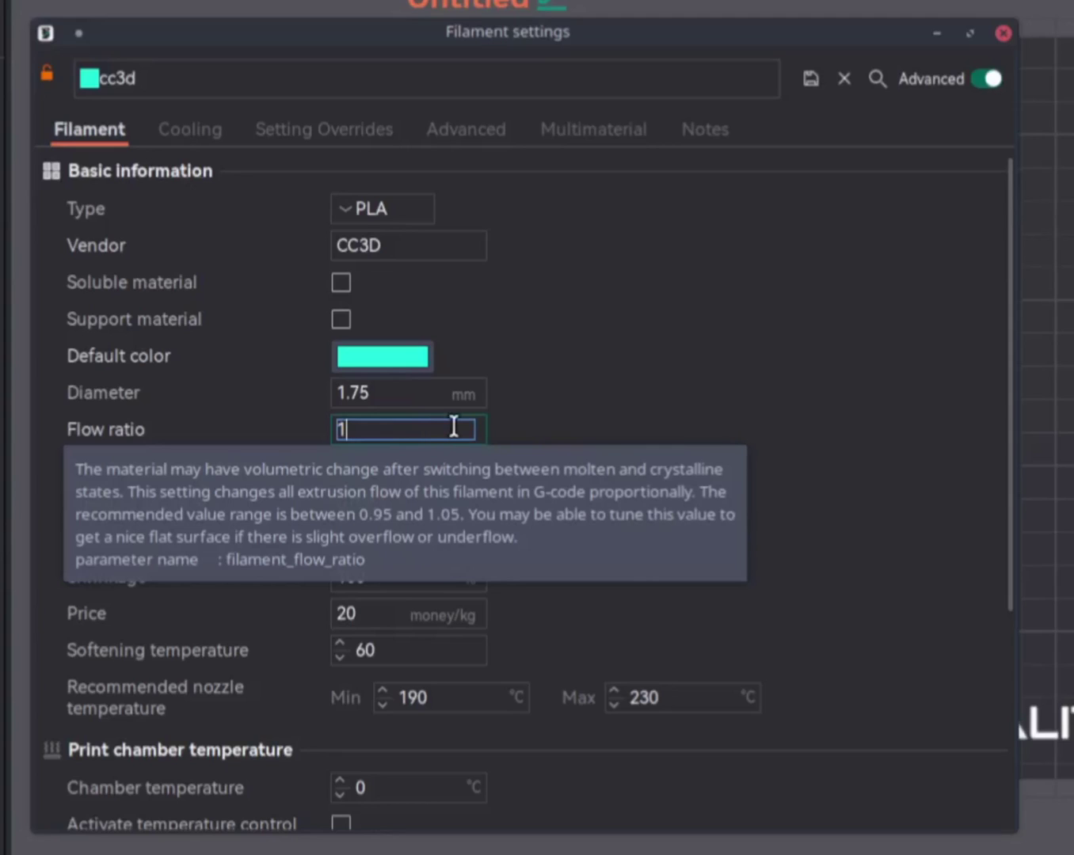
click(1003, 35)
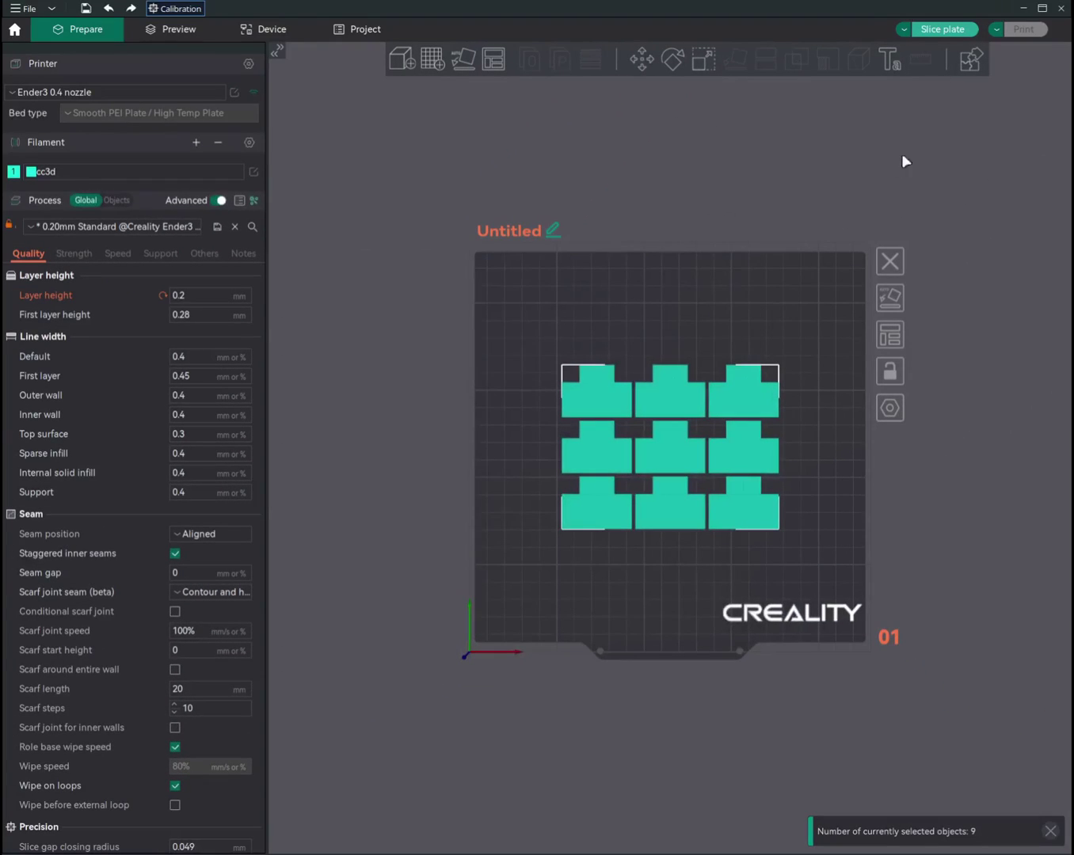
click(963, 32)
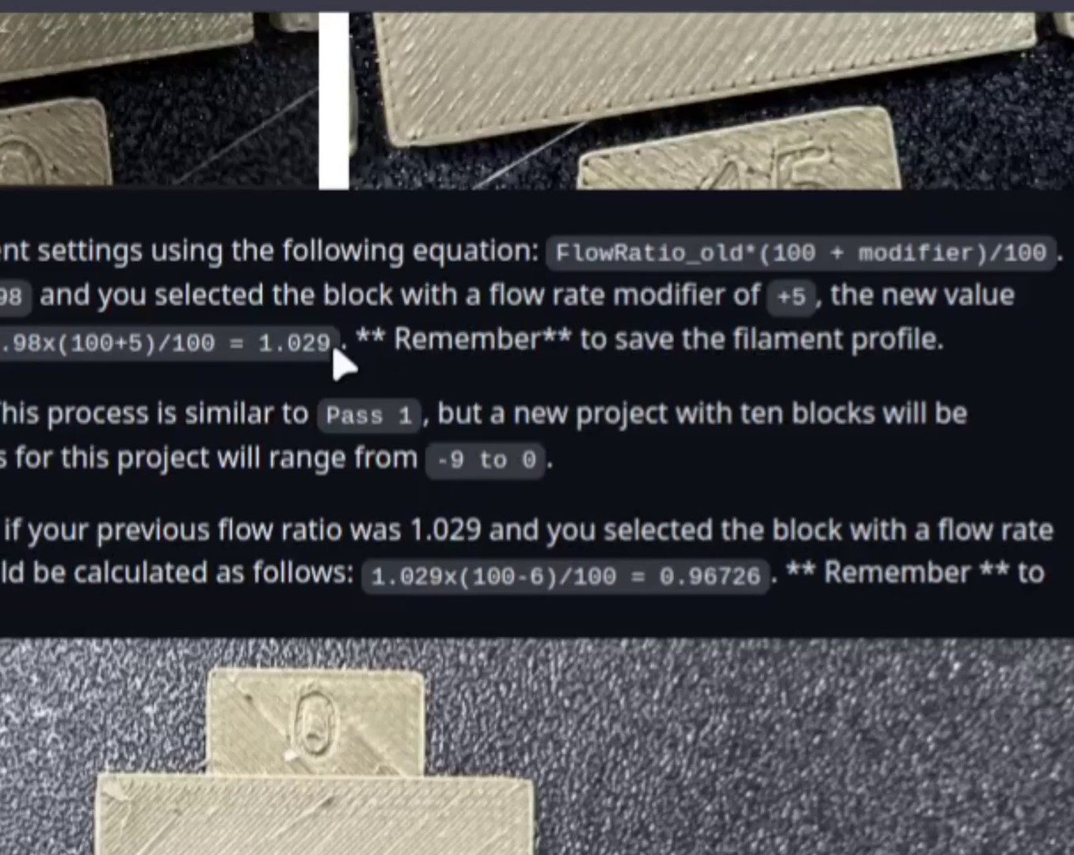
Examine the equation for the new flow ratio, FlowRatio_old*(100 + modifier)/100, in the online calibration guide
double_click(560, 253)
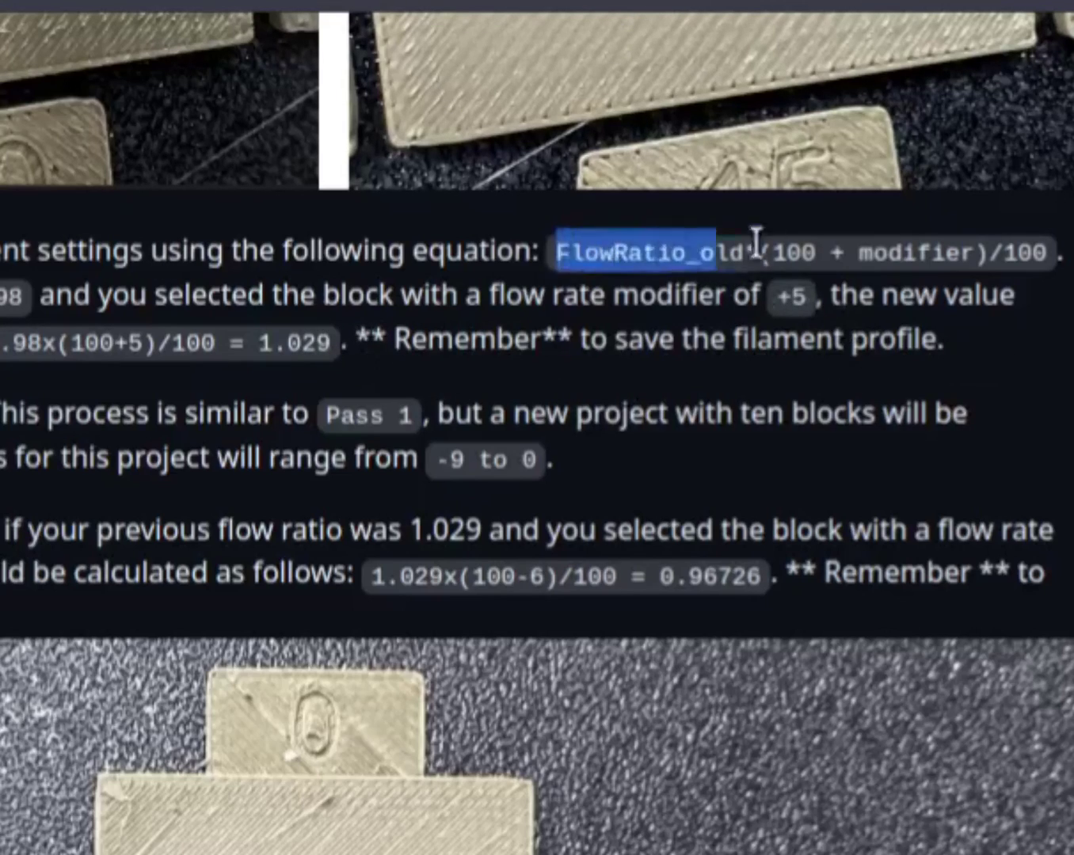
drag(777, 242, 1030, 250)
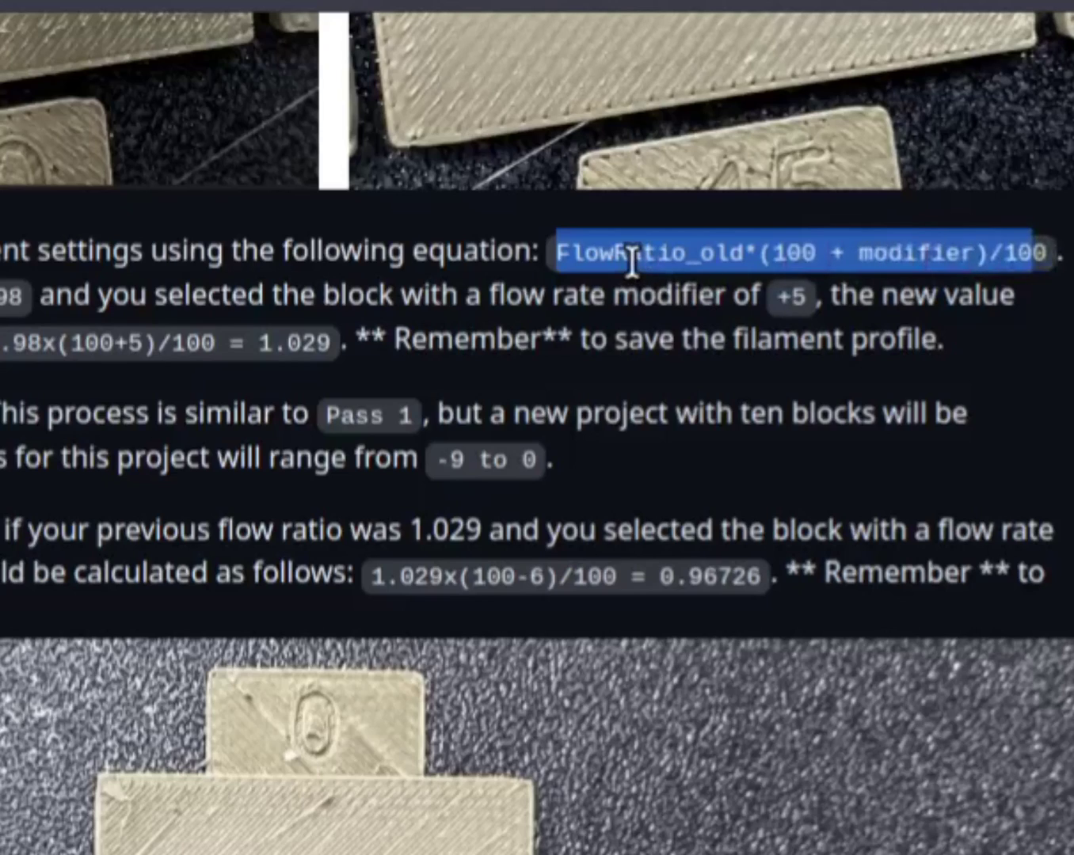
double_click(721, 254)
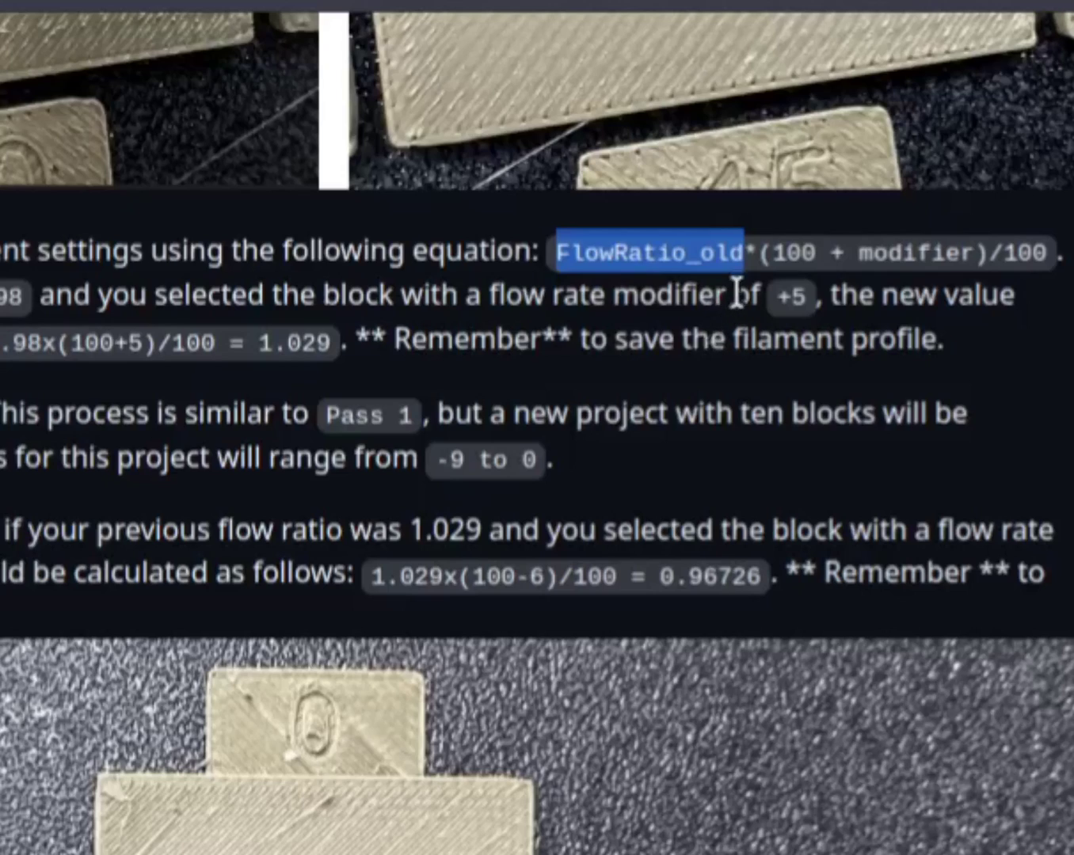
click(791, 248)
double_click(790, 247)
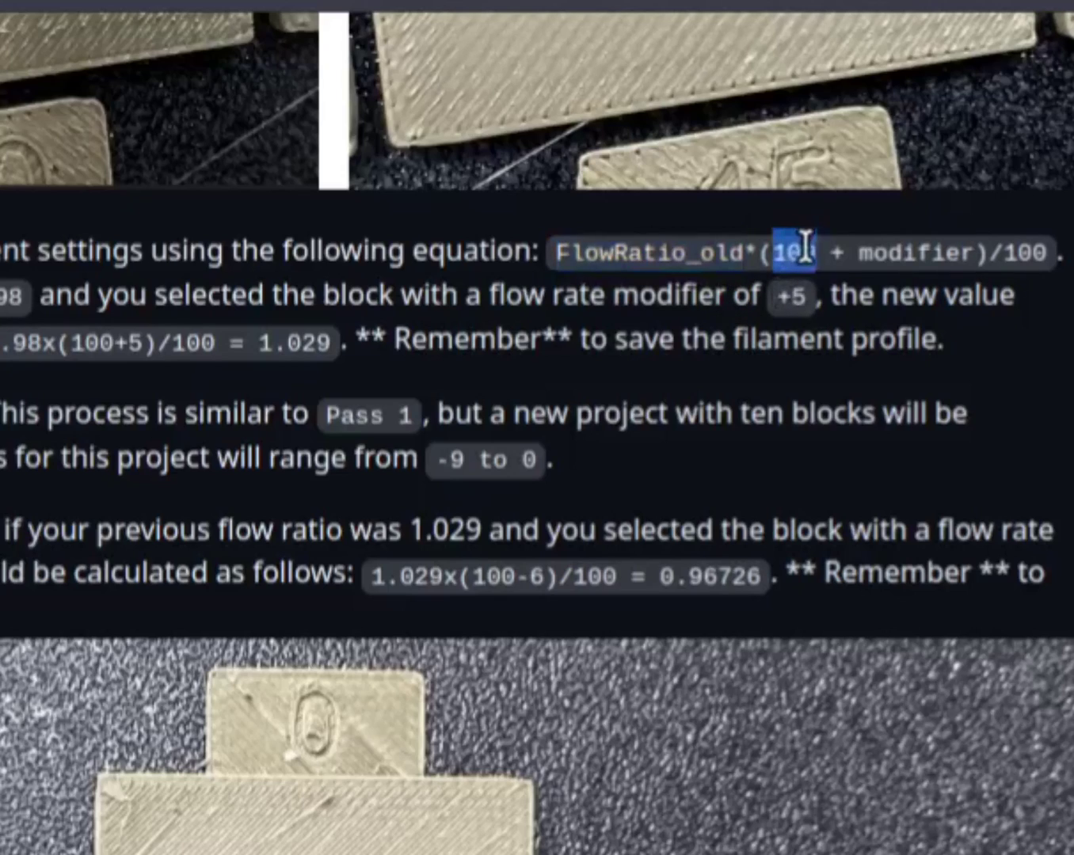
triple_click(923, 252)
double_click(673, 252)
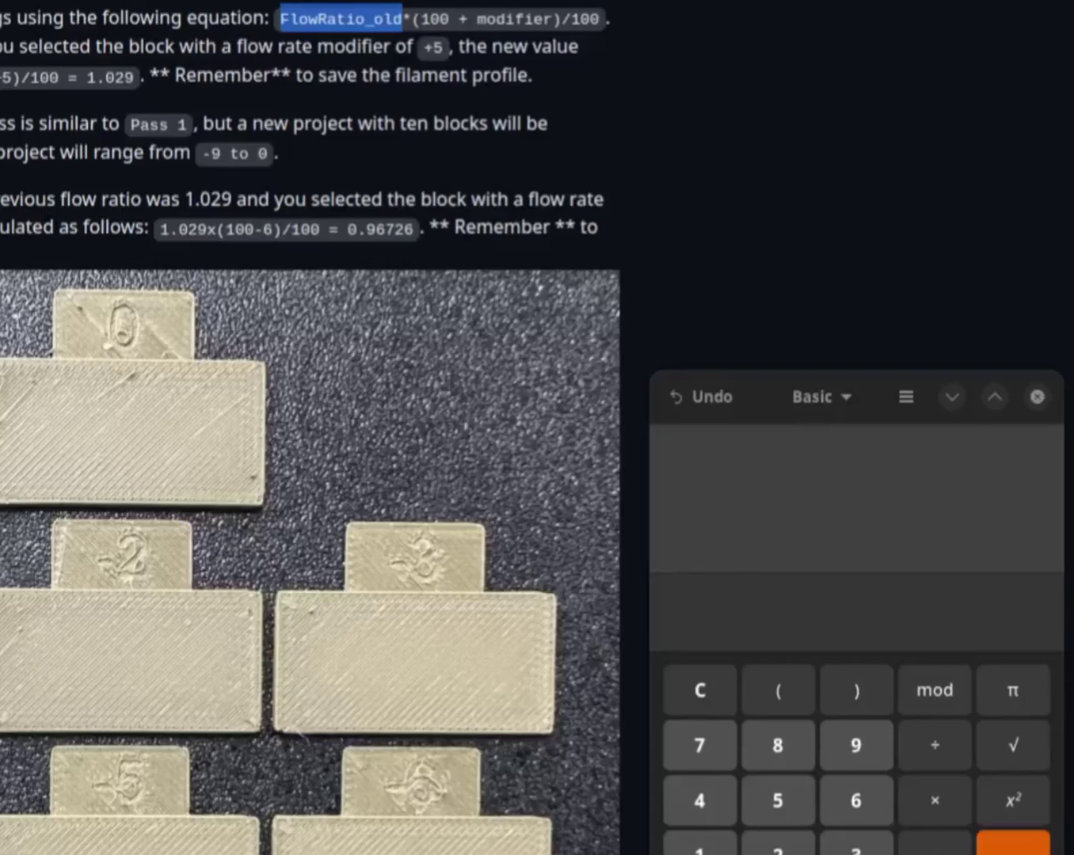
Calculate the new flow ratio in the desktop calculator with the expression 1*(100+5)/100 and select the result
click(719, 612)
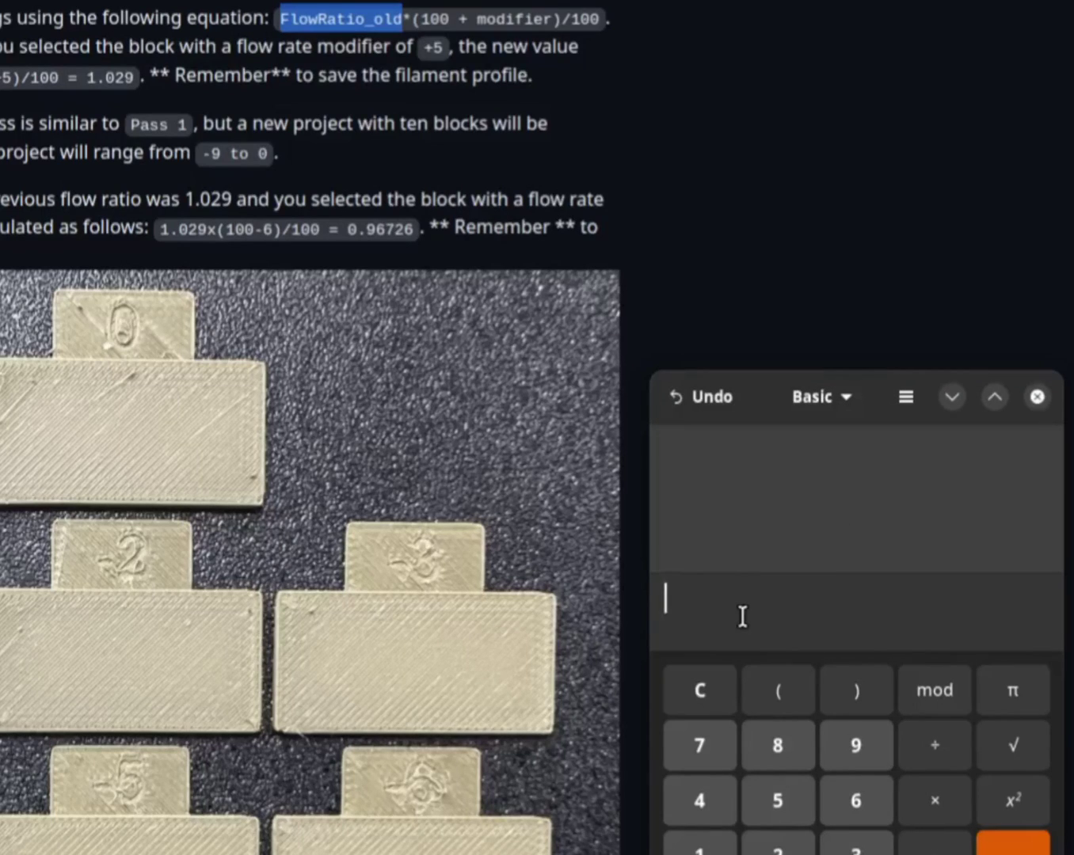
text(1*())
click(696, 600)
text(10)
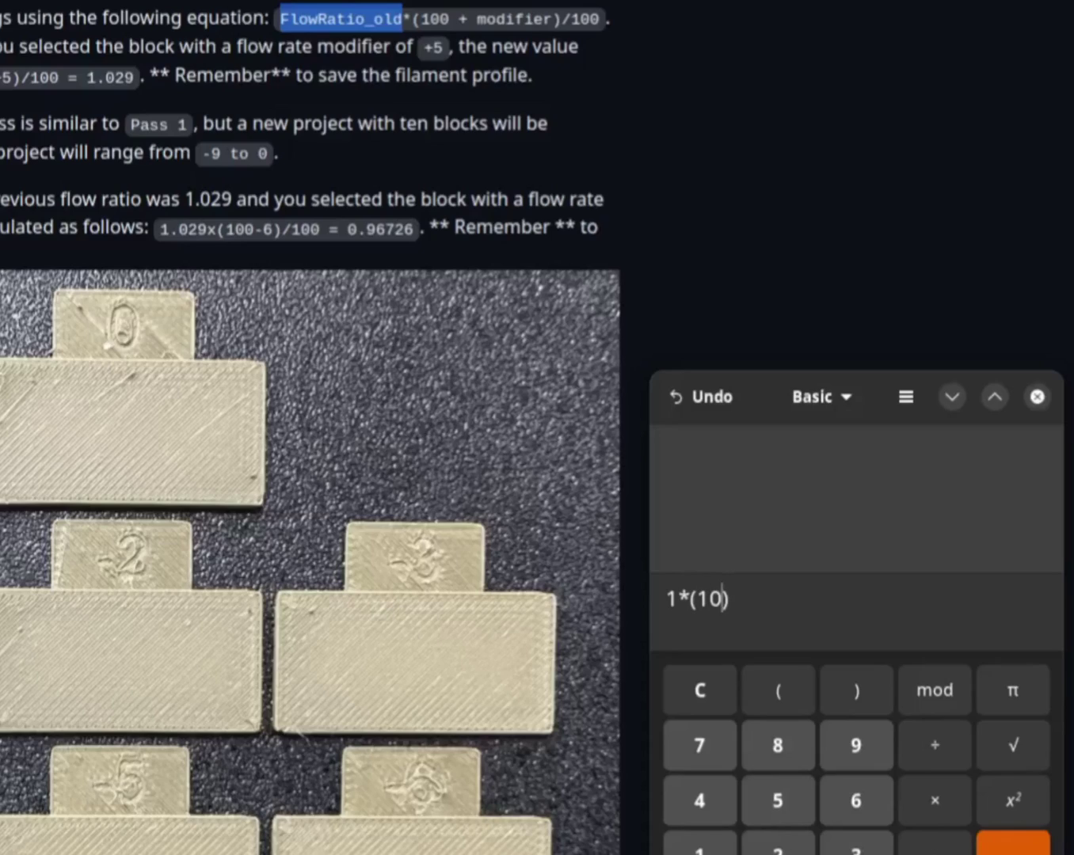
text(0=)
key(BackSpace)
text(+5)/100)
key(Return)
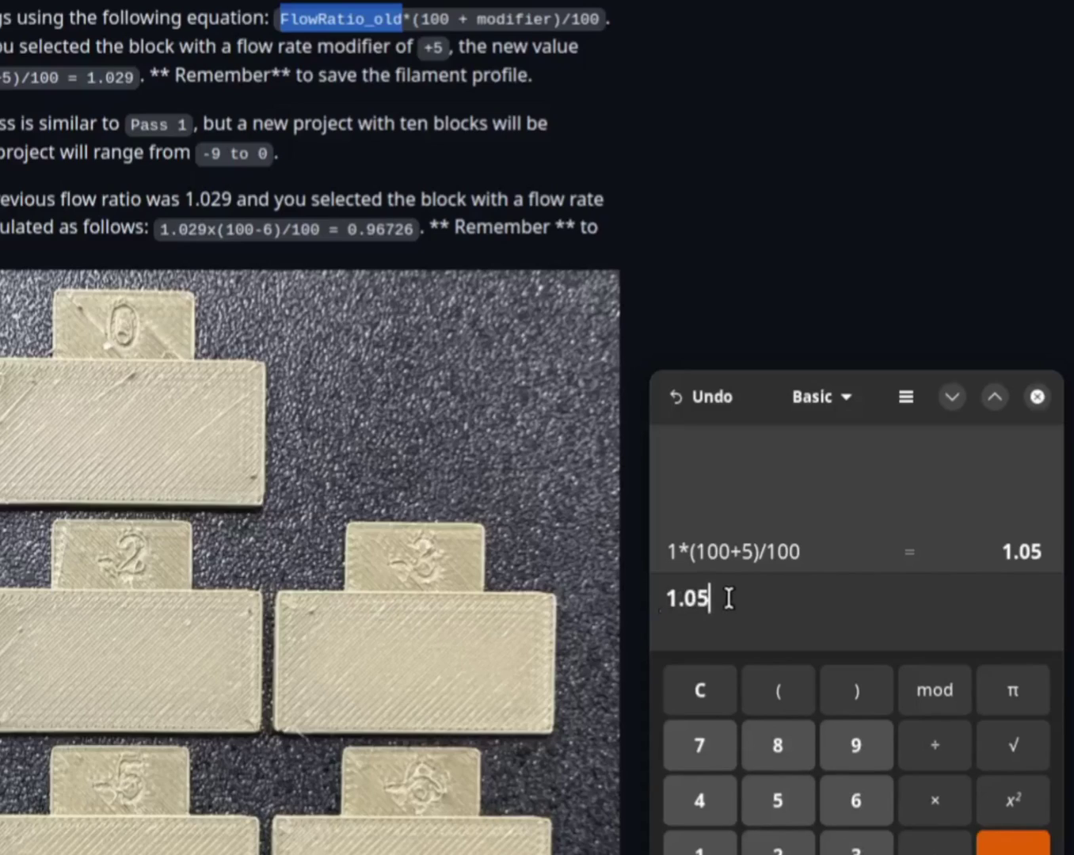
drag(729, 600, 661, 599)
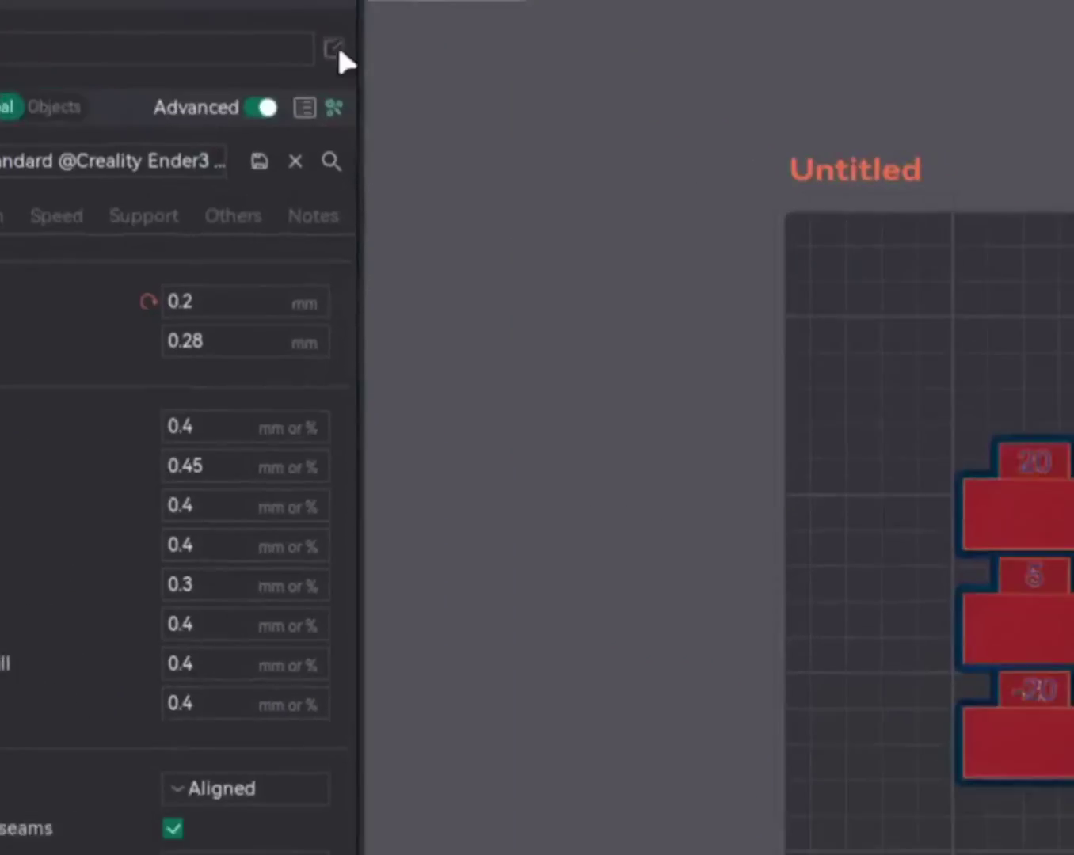
In OrcaSlicer, set the cc3d filament's flow ratio to 1.05 and save it as user preset cc3d
click(539, 129)
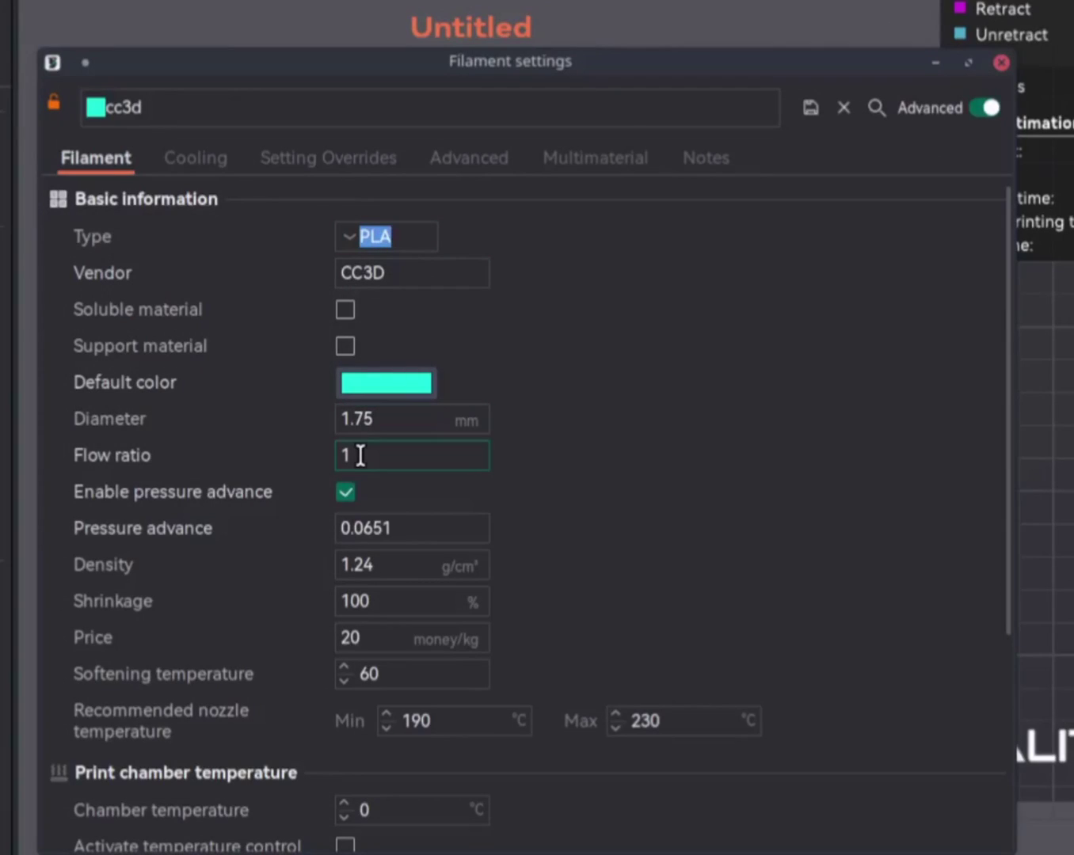
double_click(427, 455)
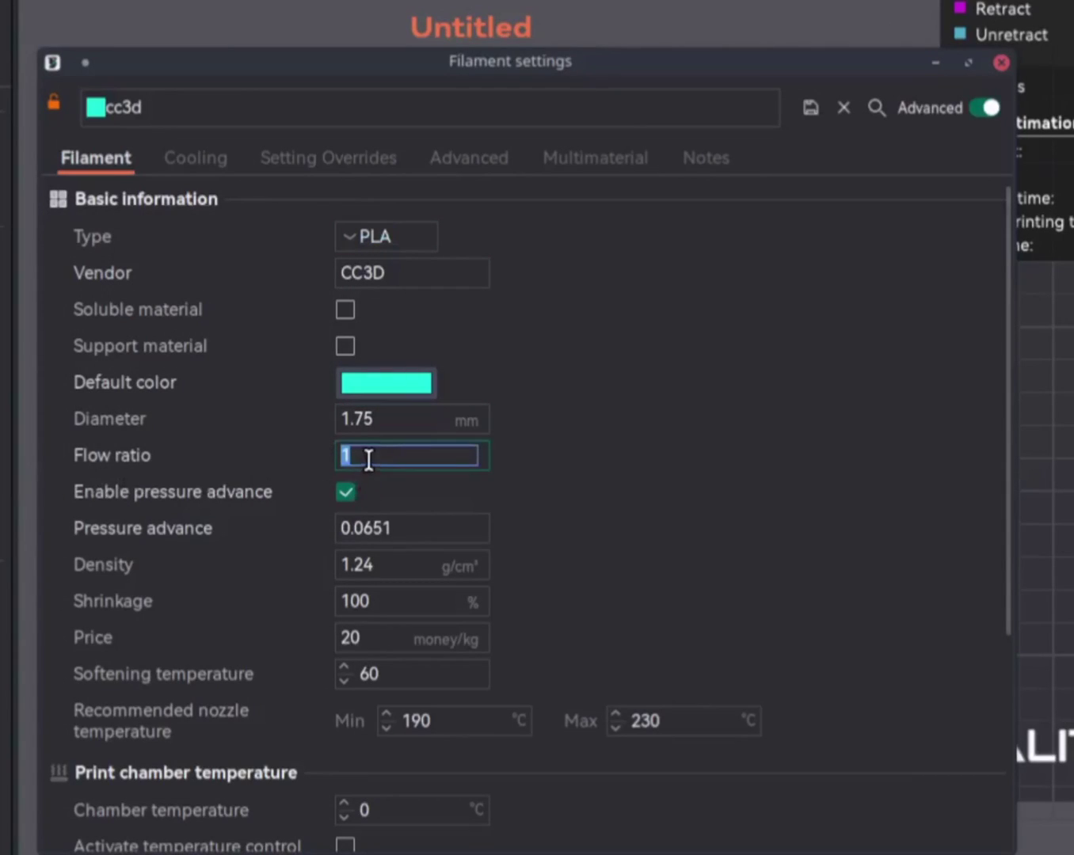
text(1.05)
click(601, 471)
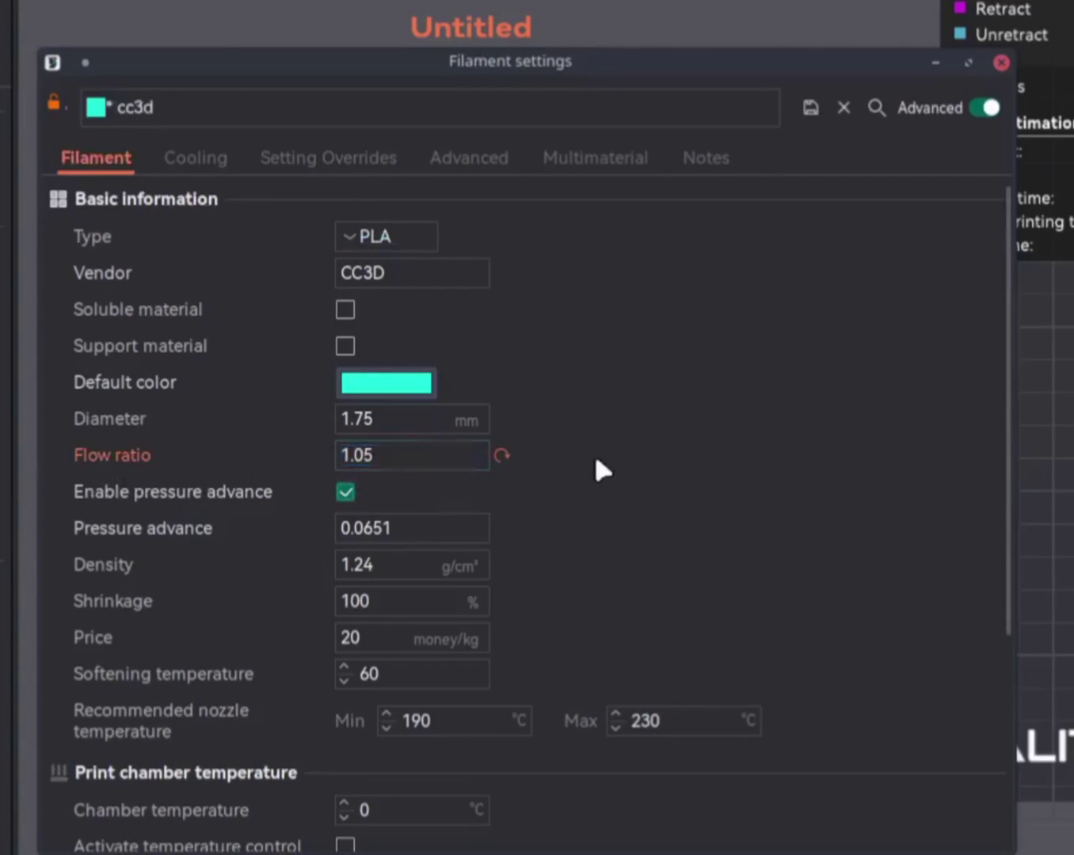
click(811, 106)
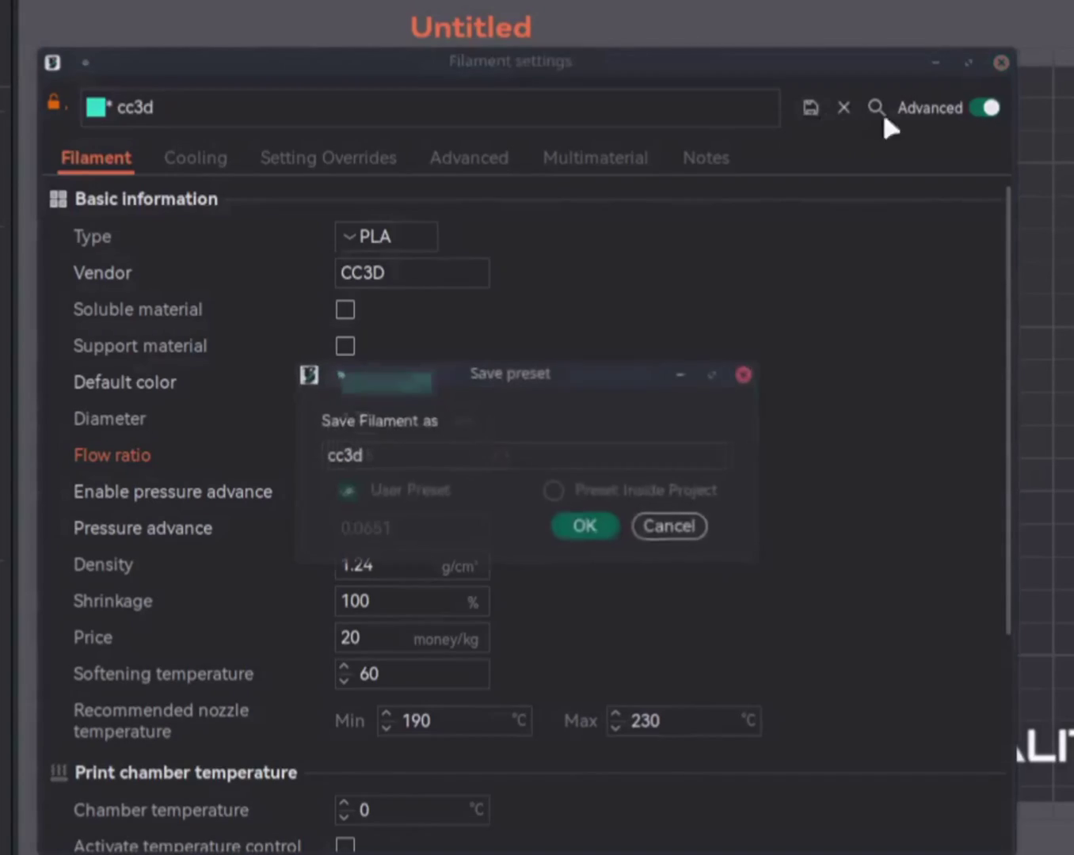
click(599, 526)
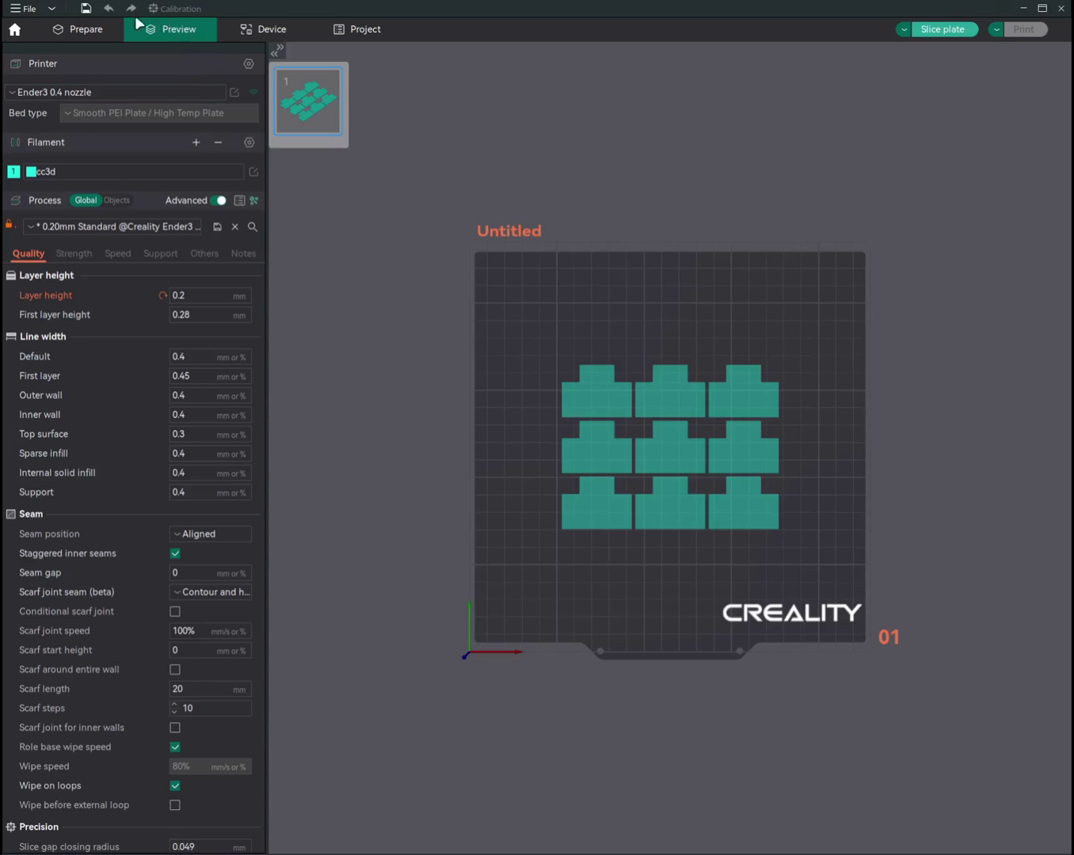
Replace the Pass 1 blocks on the plate with the Pass 2 flow rate calibration blocks and slice the plate
click(84, 30)
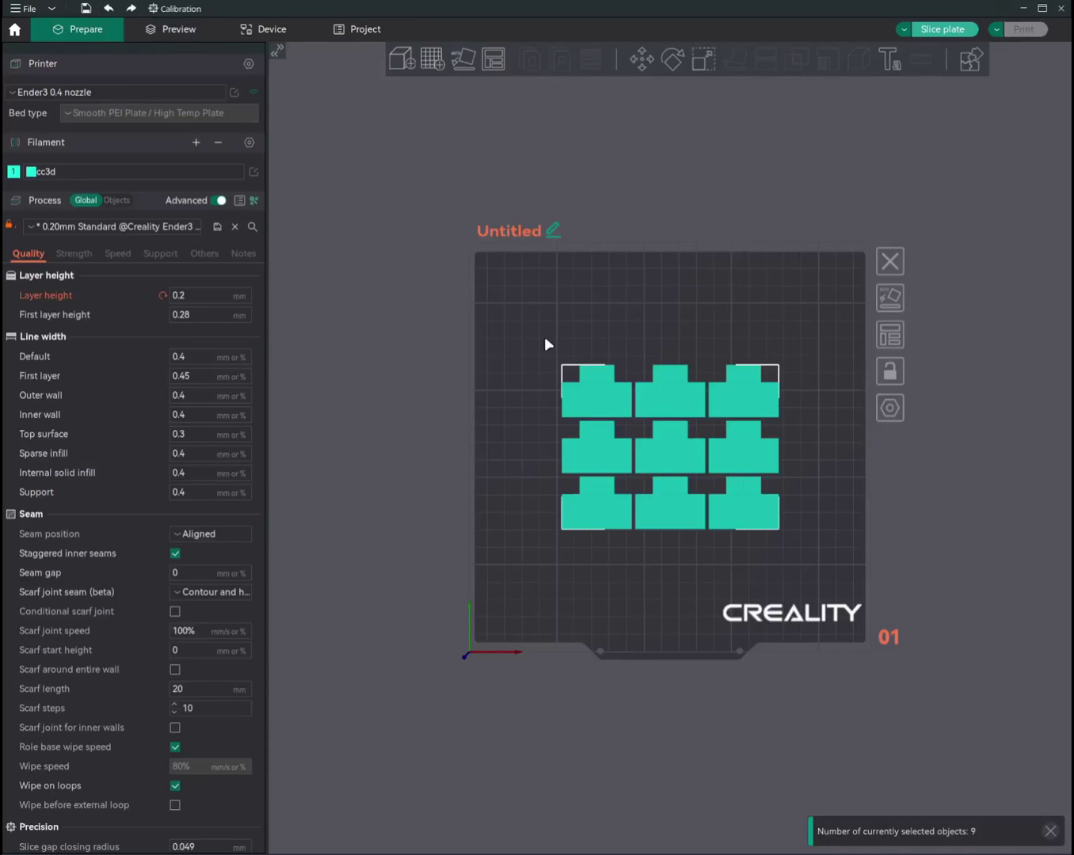
key(Delete)
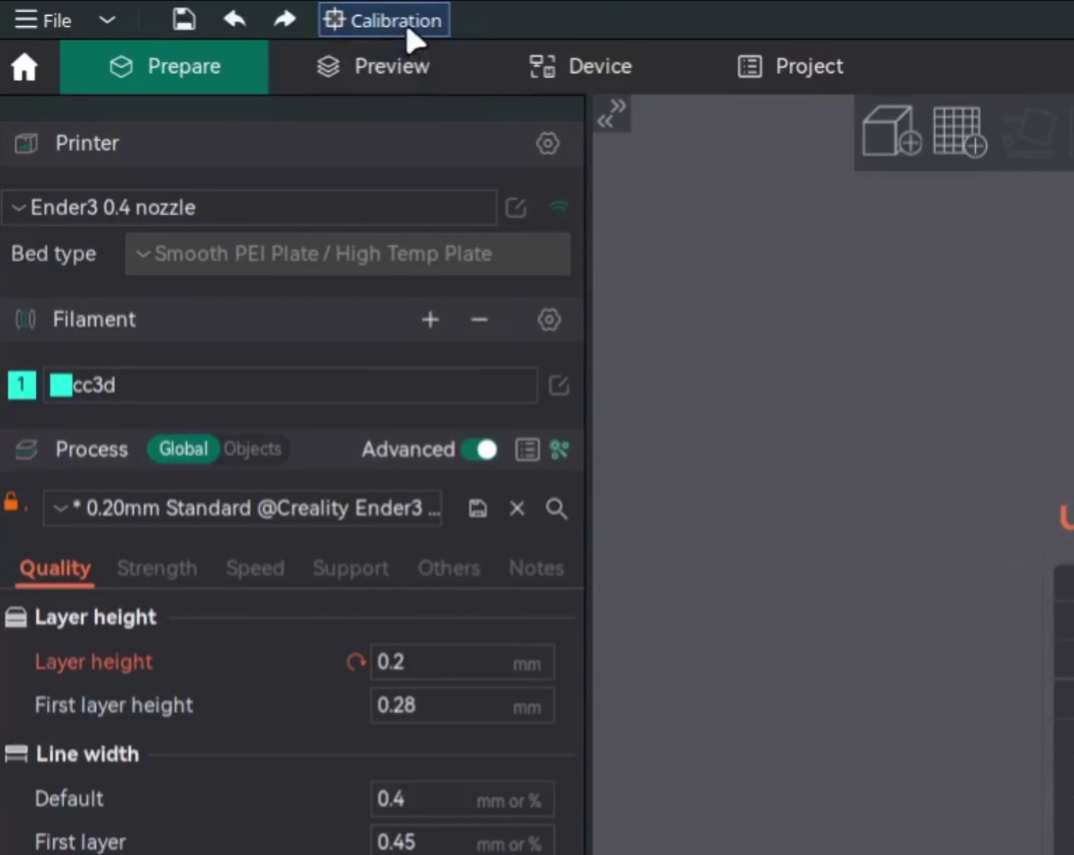
click(406, 29)
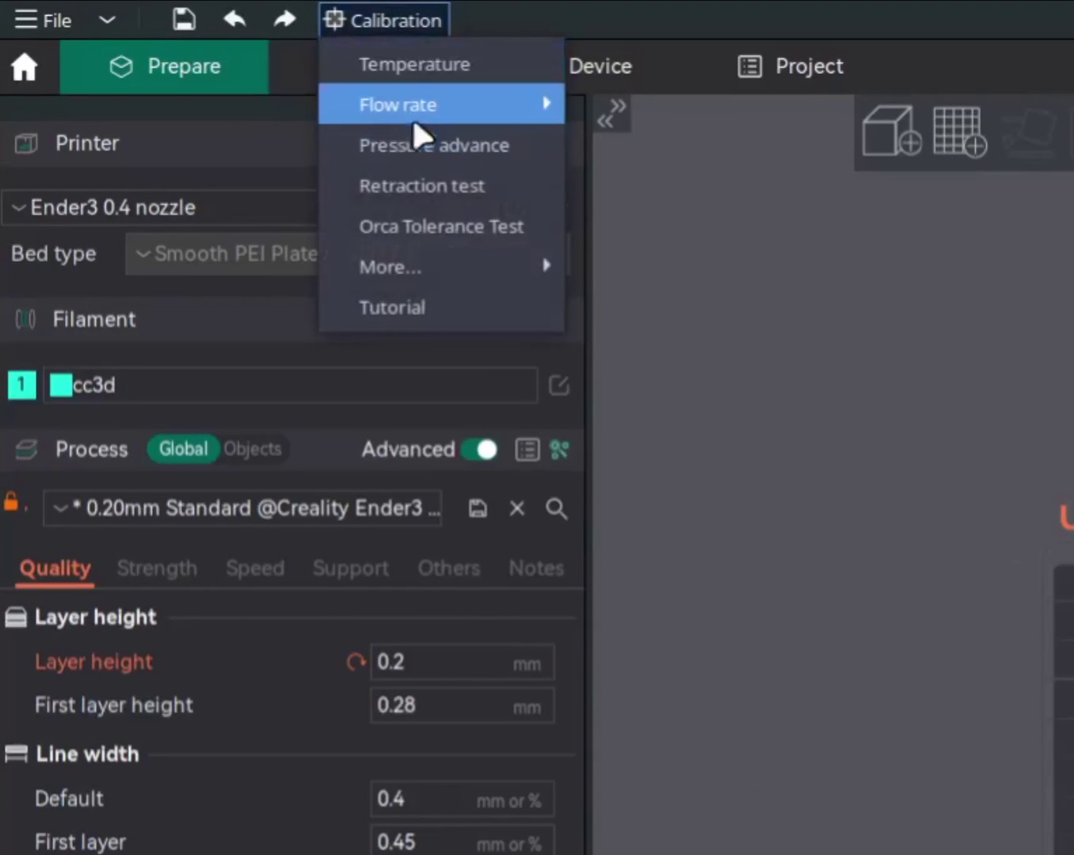
mouse_move(414, 111)
click(610, 146)
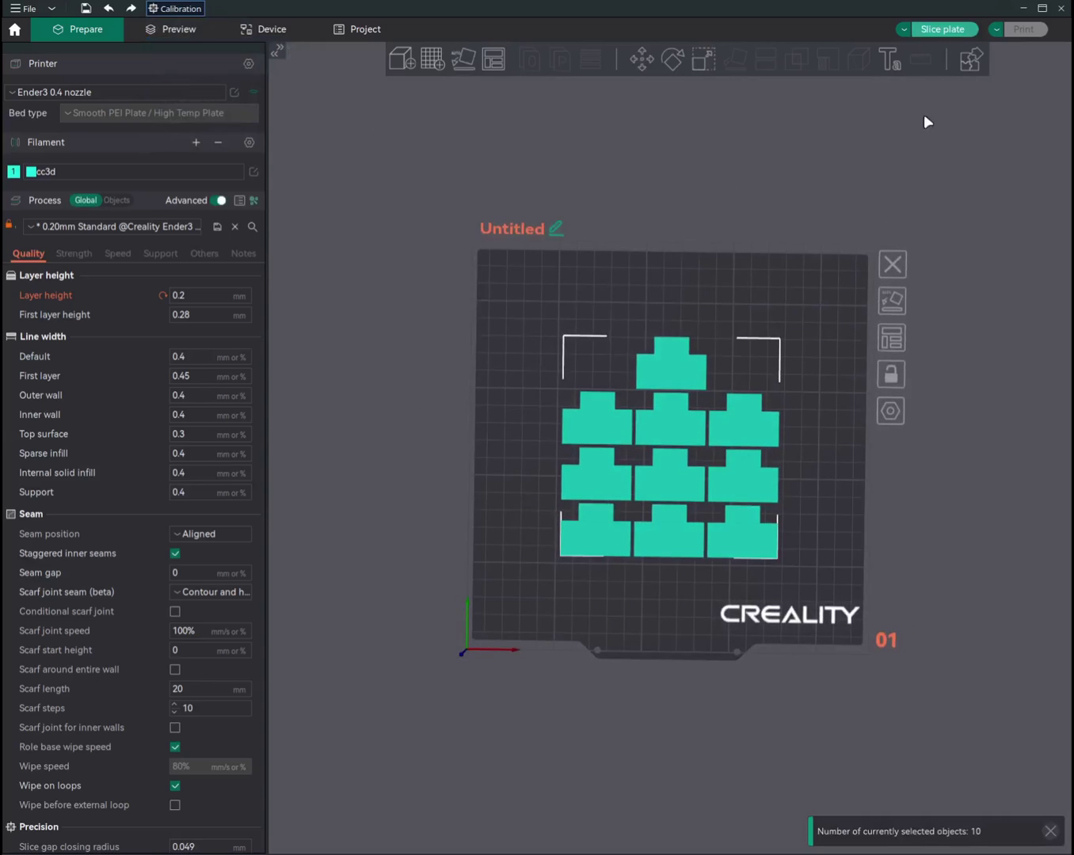
click(928, 29)
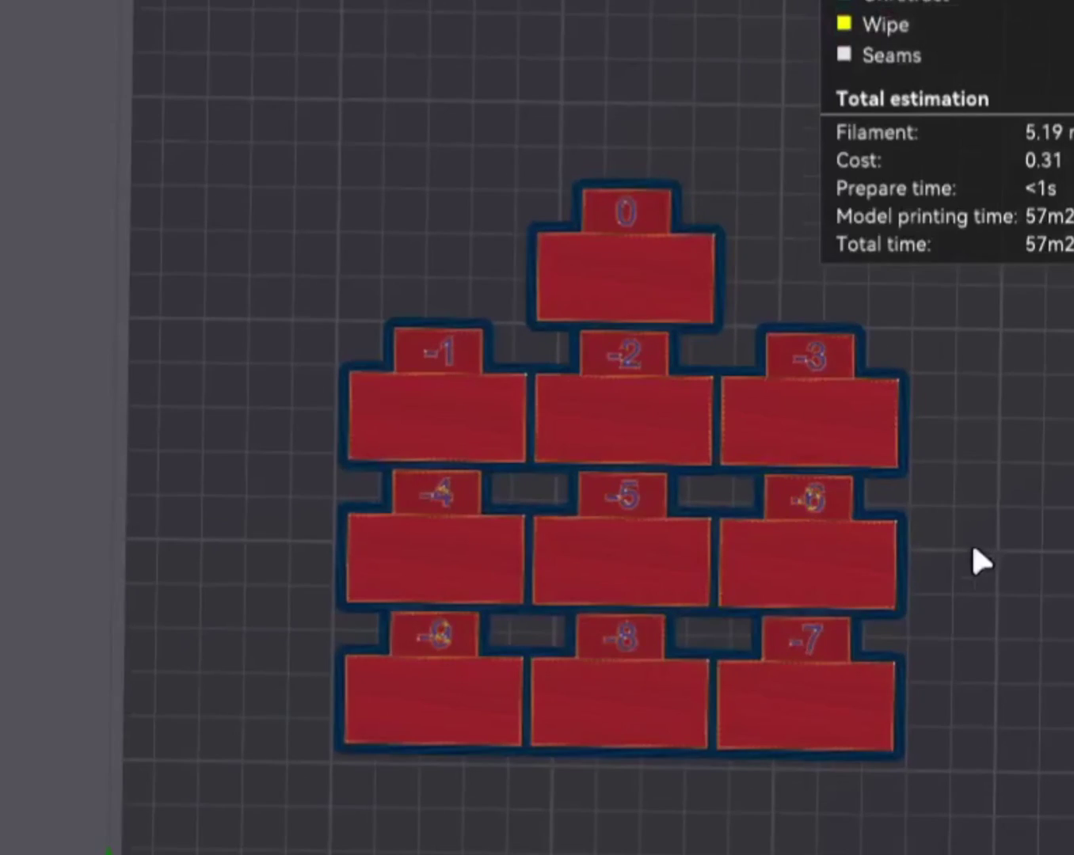
scroll(633, 617, up, 2)
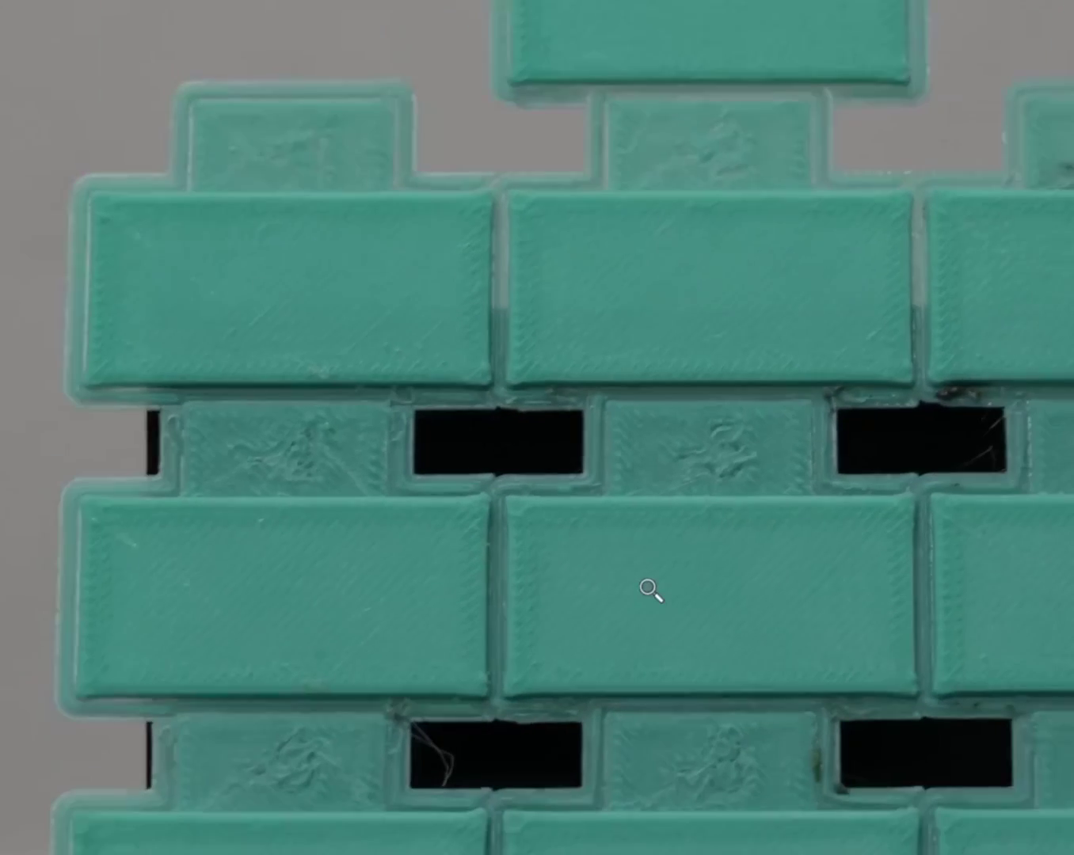
Compare the top surfaces of the printed Pass 2 blocks up close in the image viewer, especially blocks -5 and -6
ctrl+scroll(625, 561, up, 2)
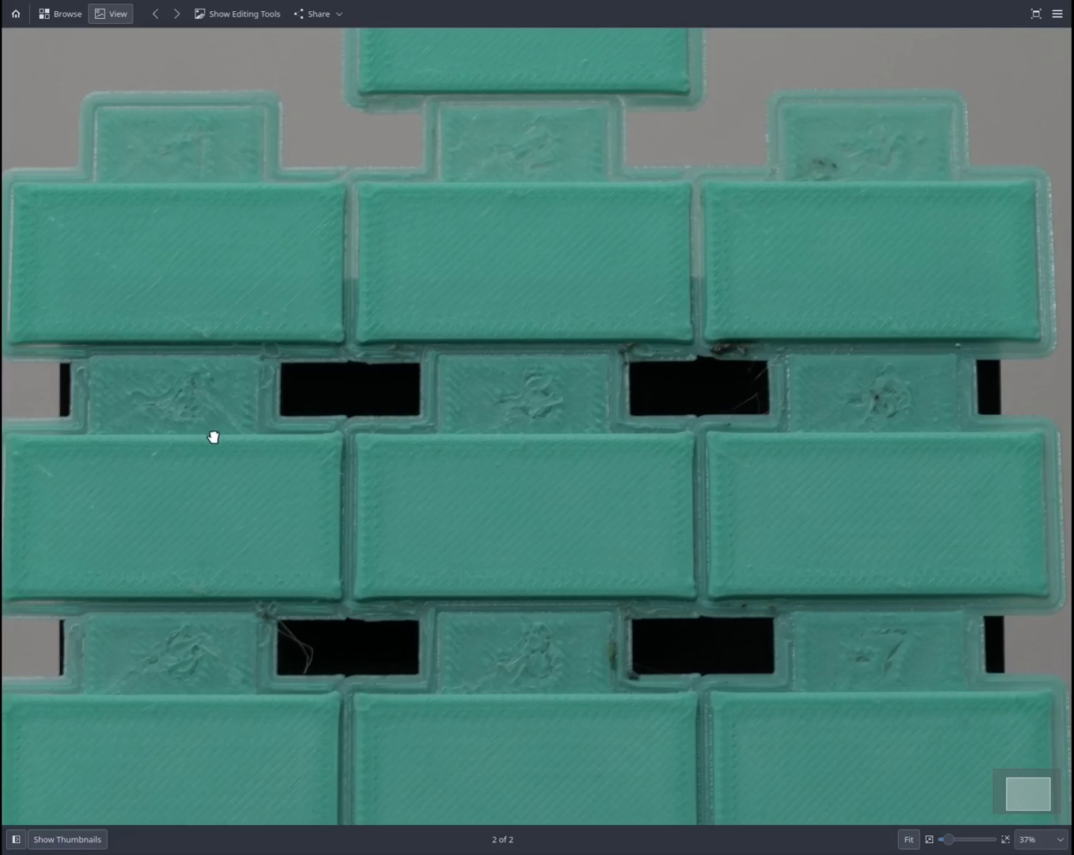
key(ctrl+shift+f)
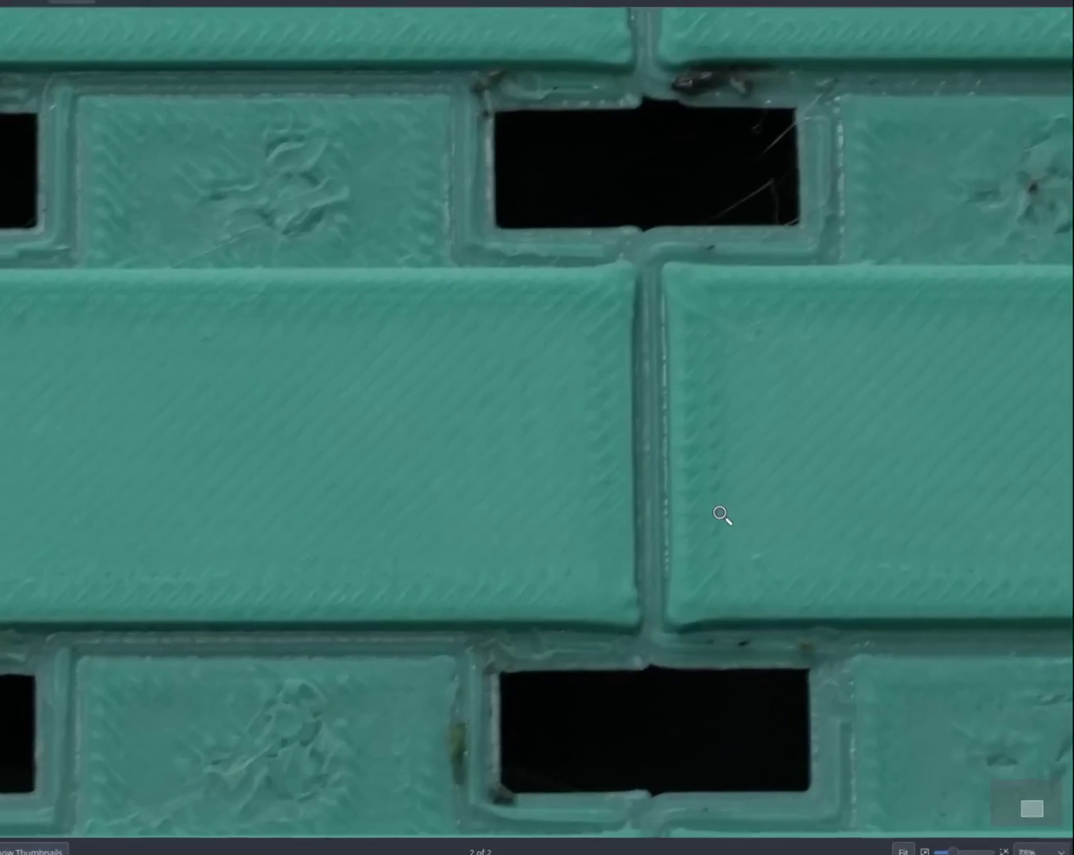
drag(728, 516, 378, 492)
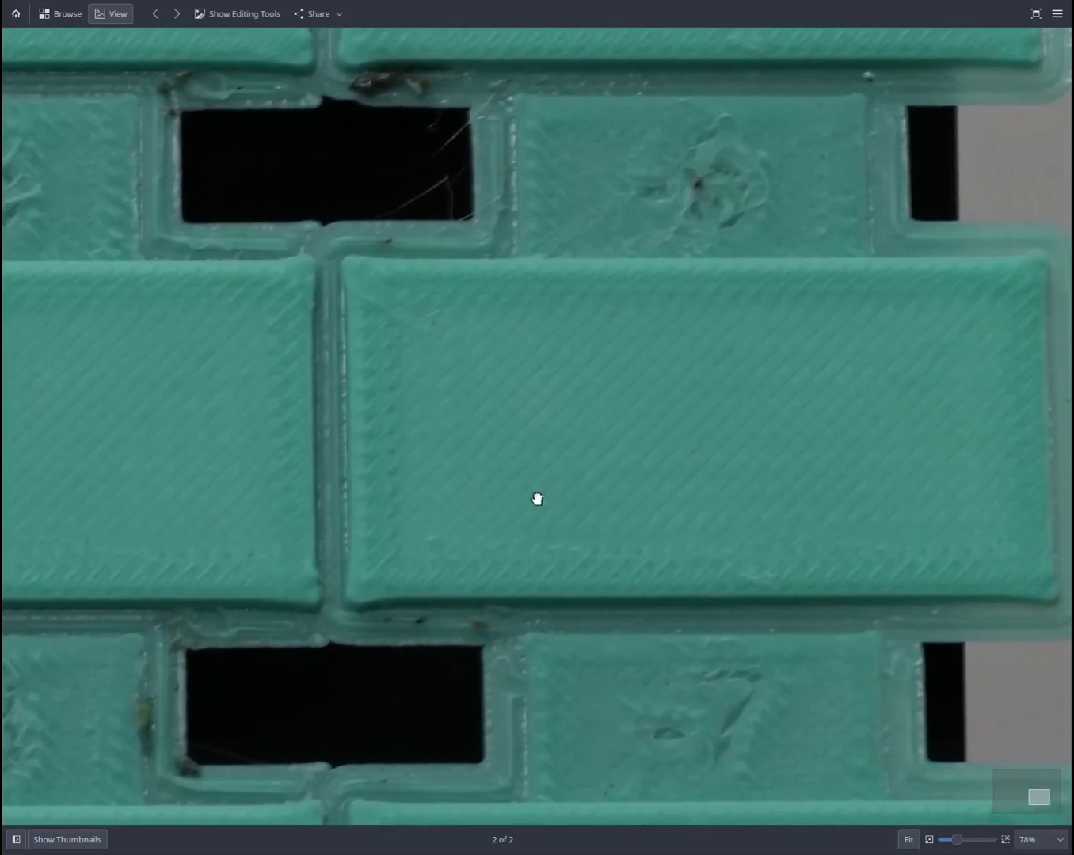
drag(559, 496, 677, 487)
ctrl+scroll(675, 488, down, 3)
ctrl+scroll(674, 487, up, 2)
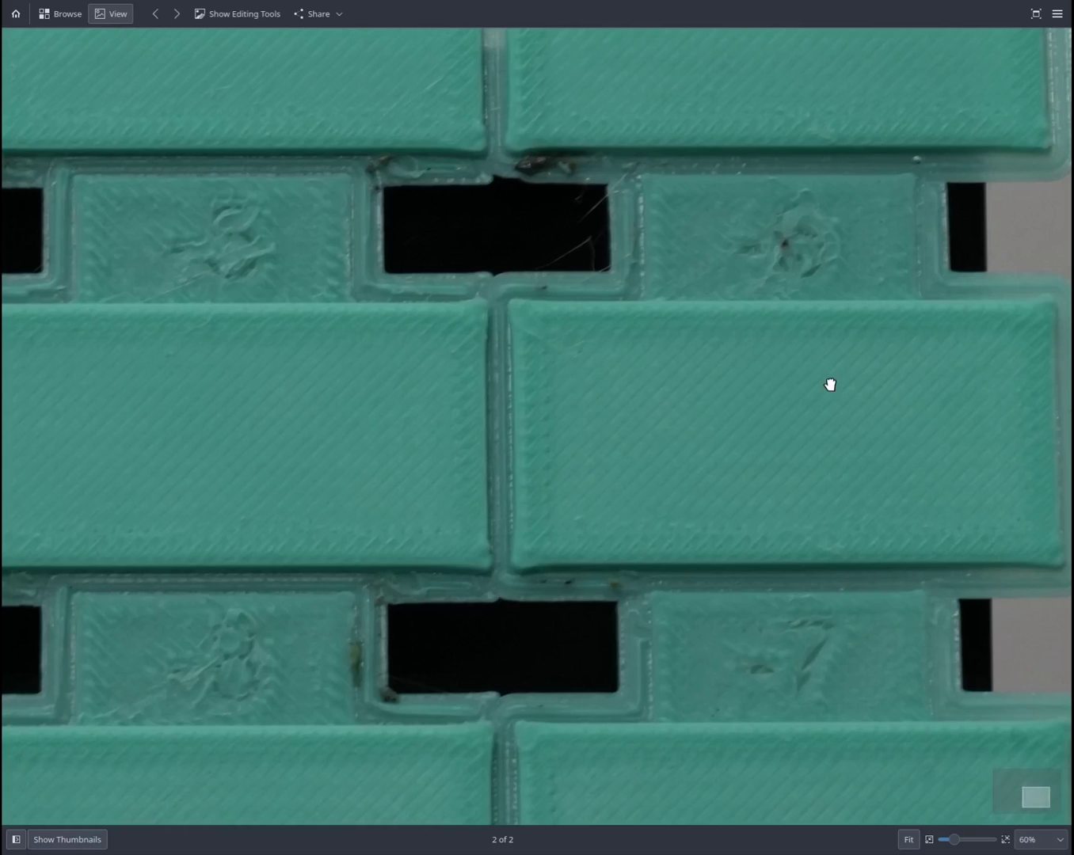
Calculate the refined flow ratio in the desktop calculator with the expression 1.05*(100-6)/100 and select the result
ctrl+scroll(825, 427, down, 3)
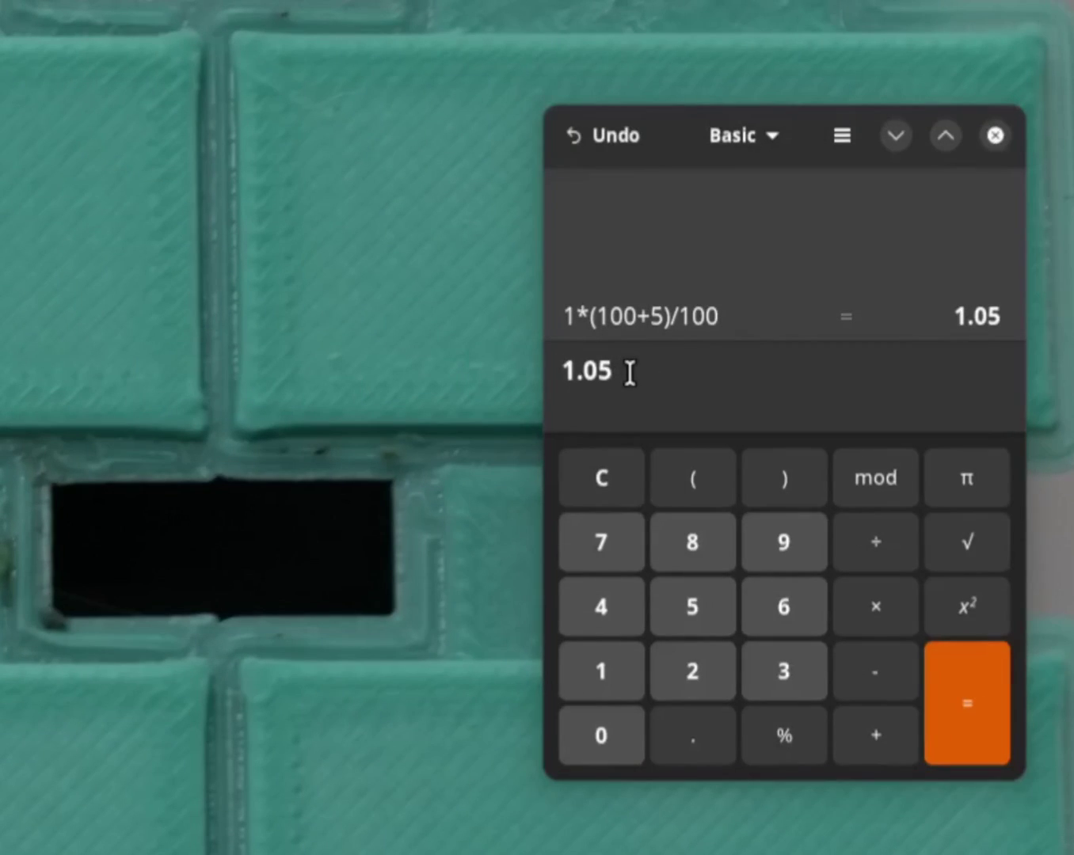
drag(623, 372, 563, 366)
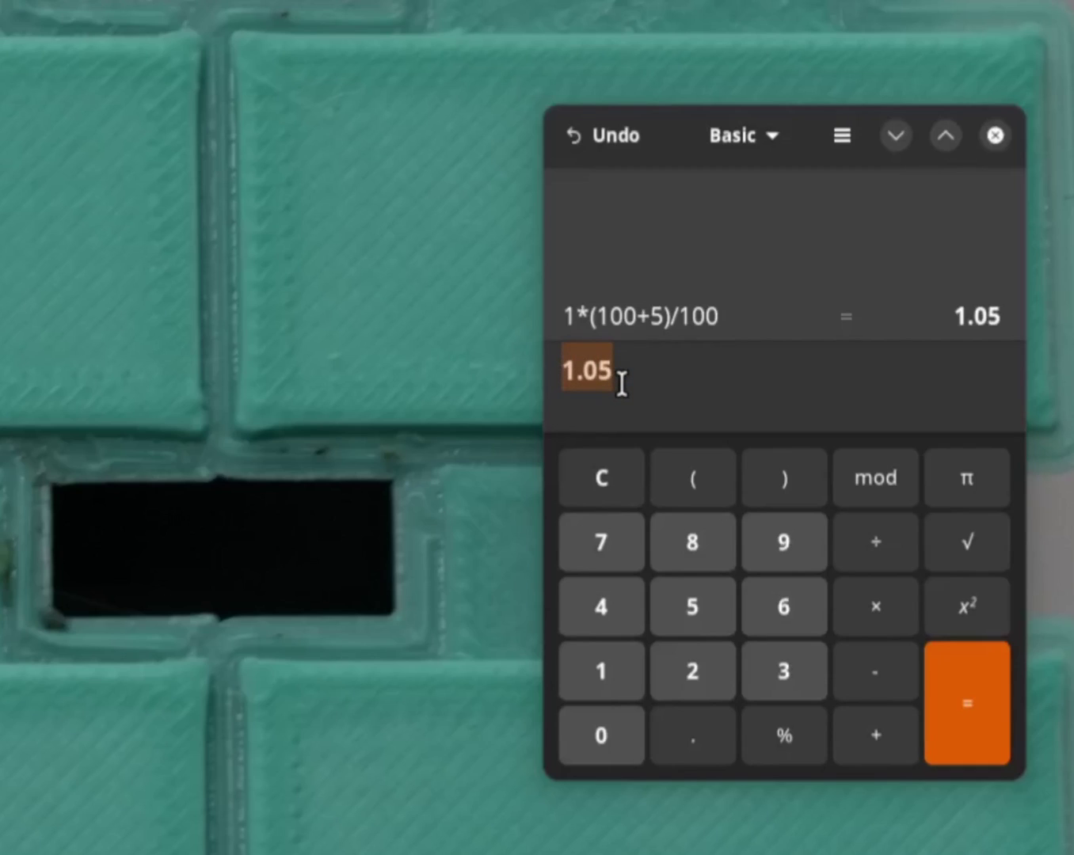
click(655, 381)
text(*)
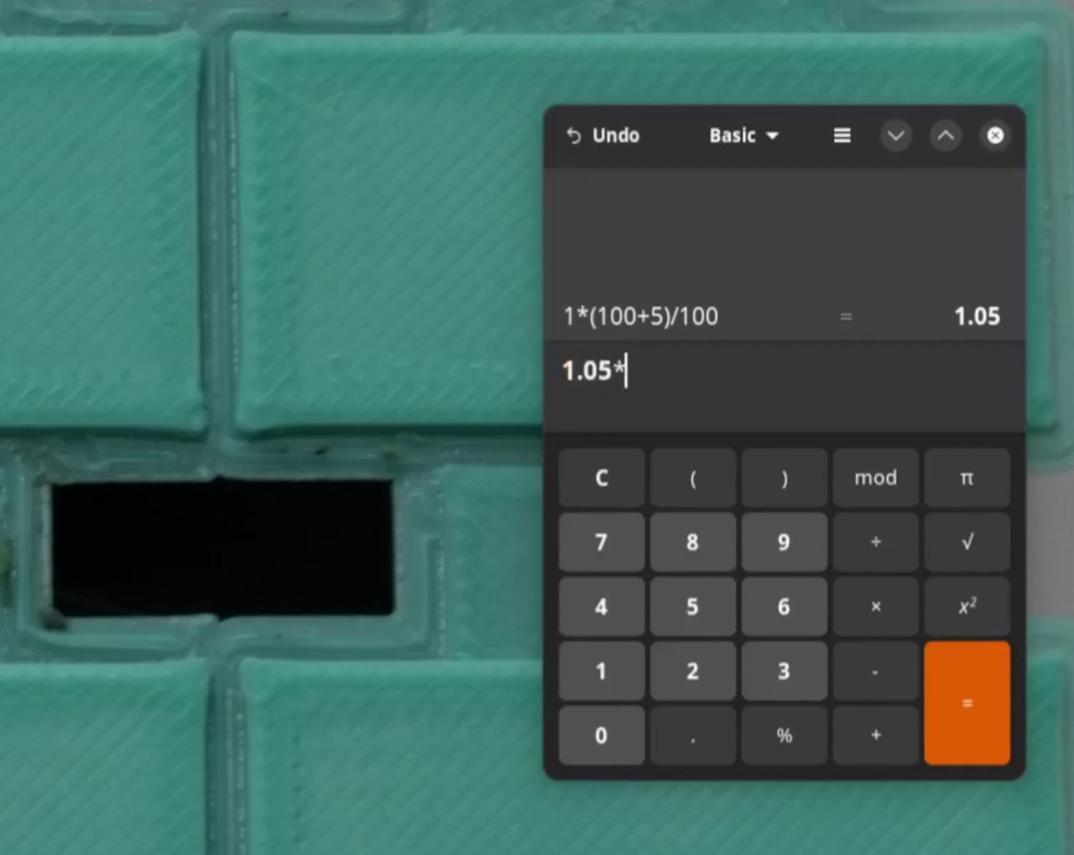
text((100)
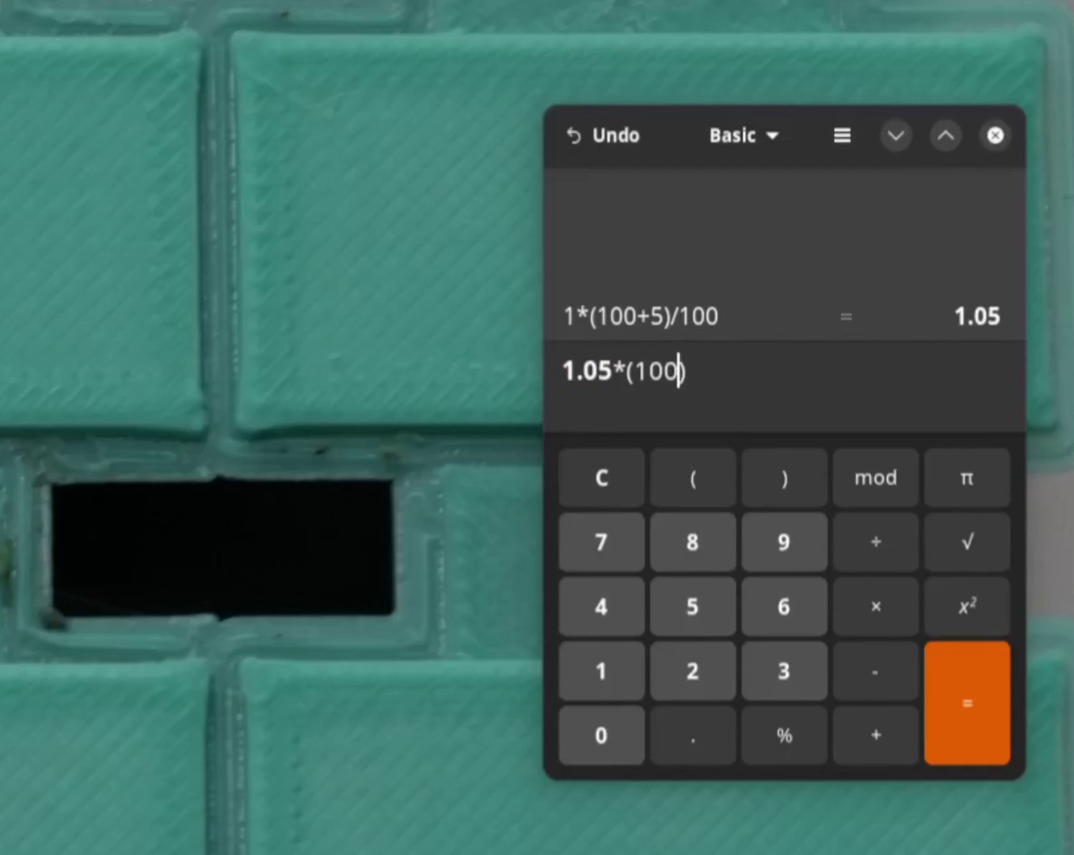
text(-6)/100)
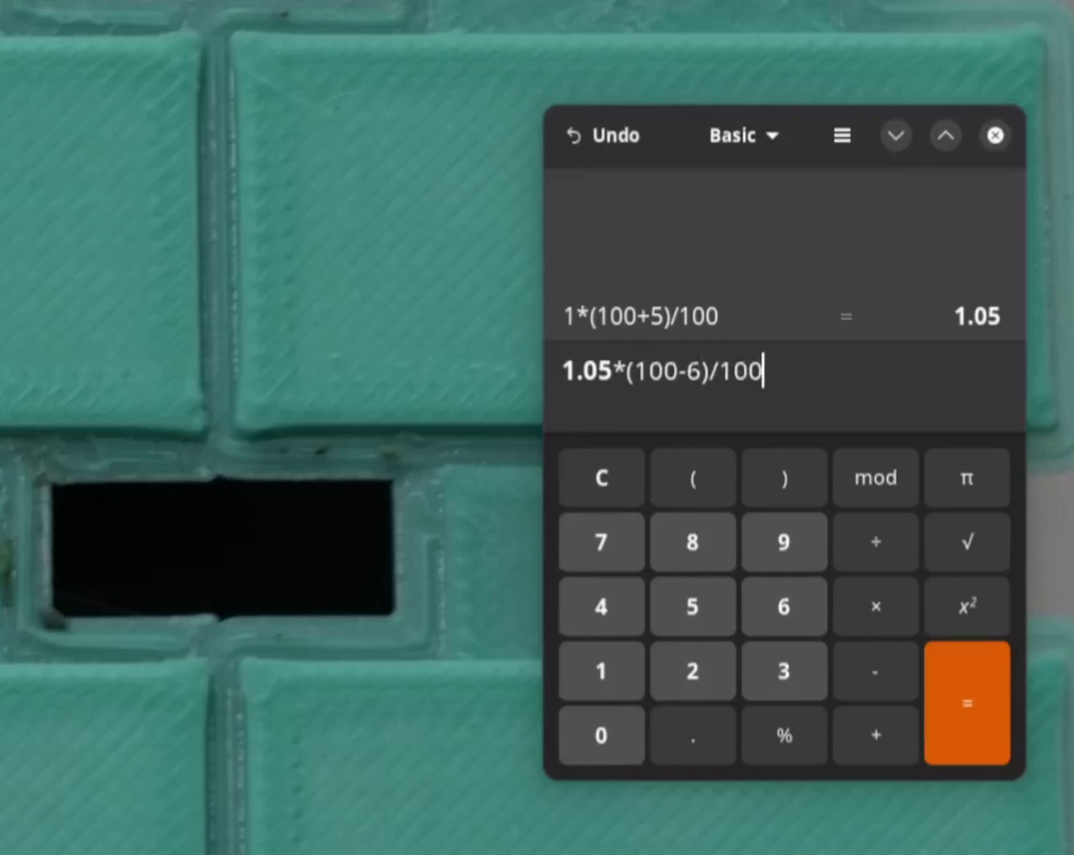
key(Return)
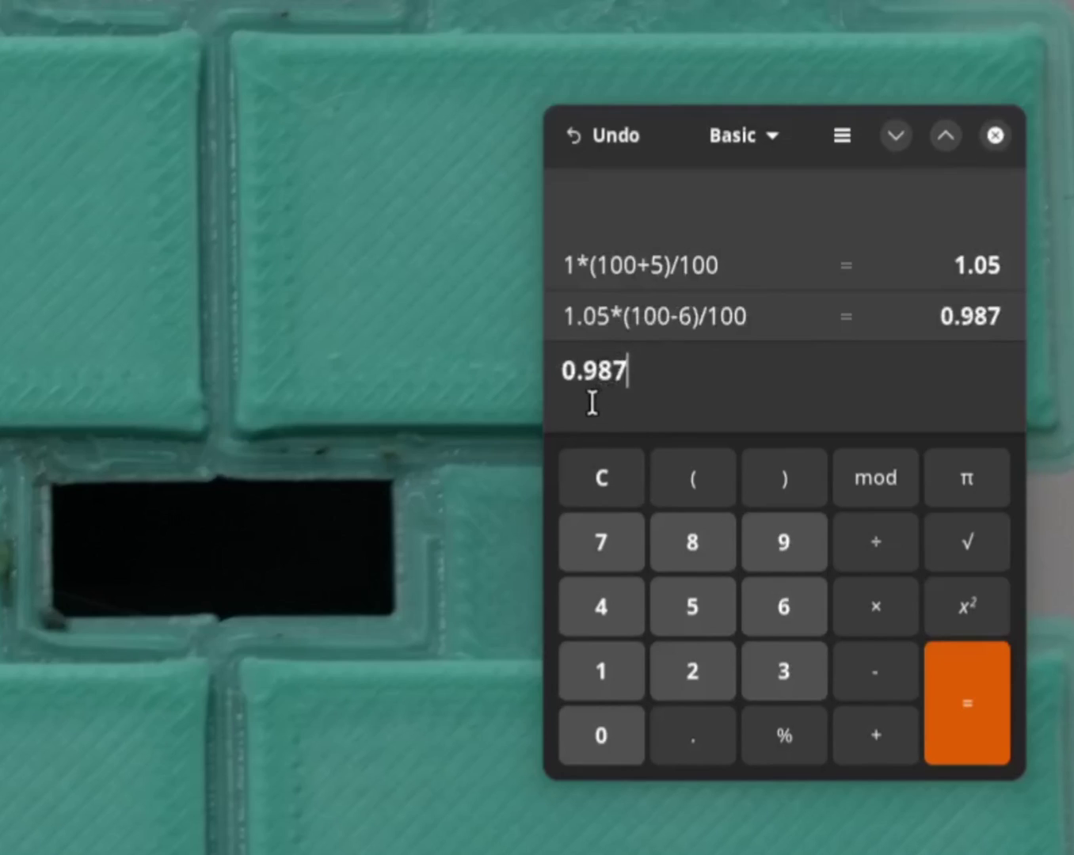
drag(639, 367, 528, 364)
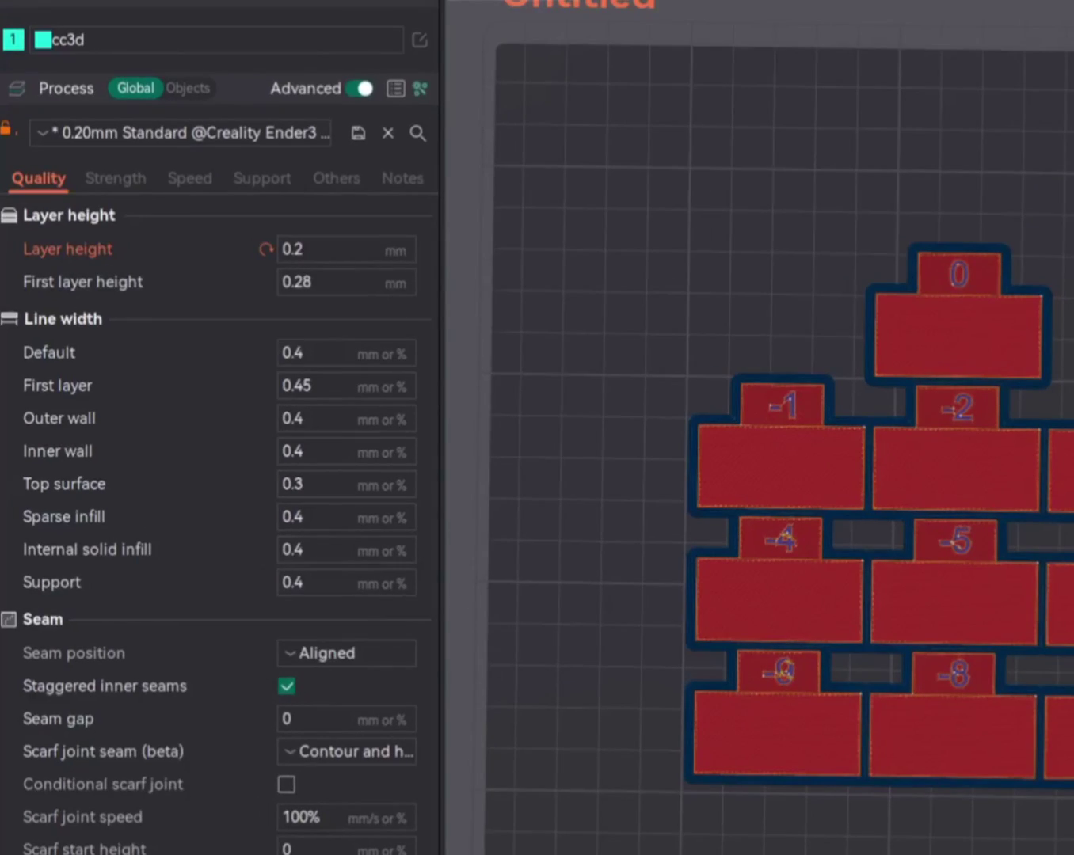
In OrcaSlicer, set the cc3d filament's flow ratio to 0.987
click(420, 39)
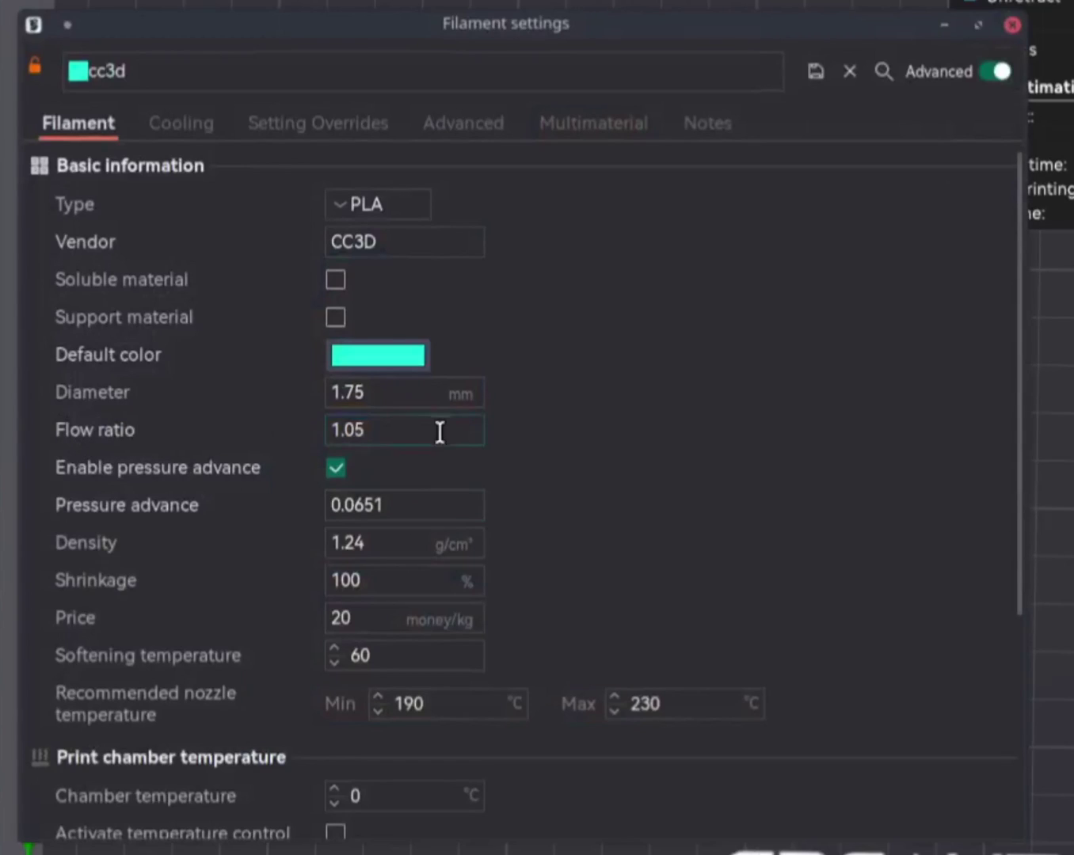
drag(439, 432, 260, 422)
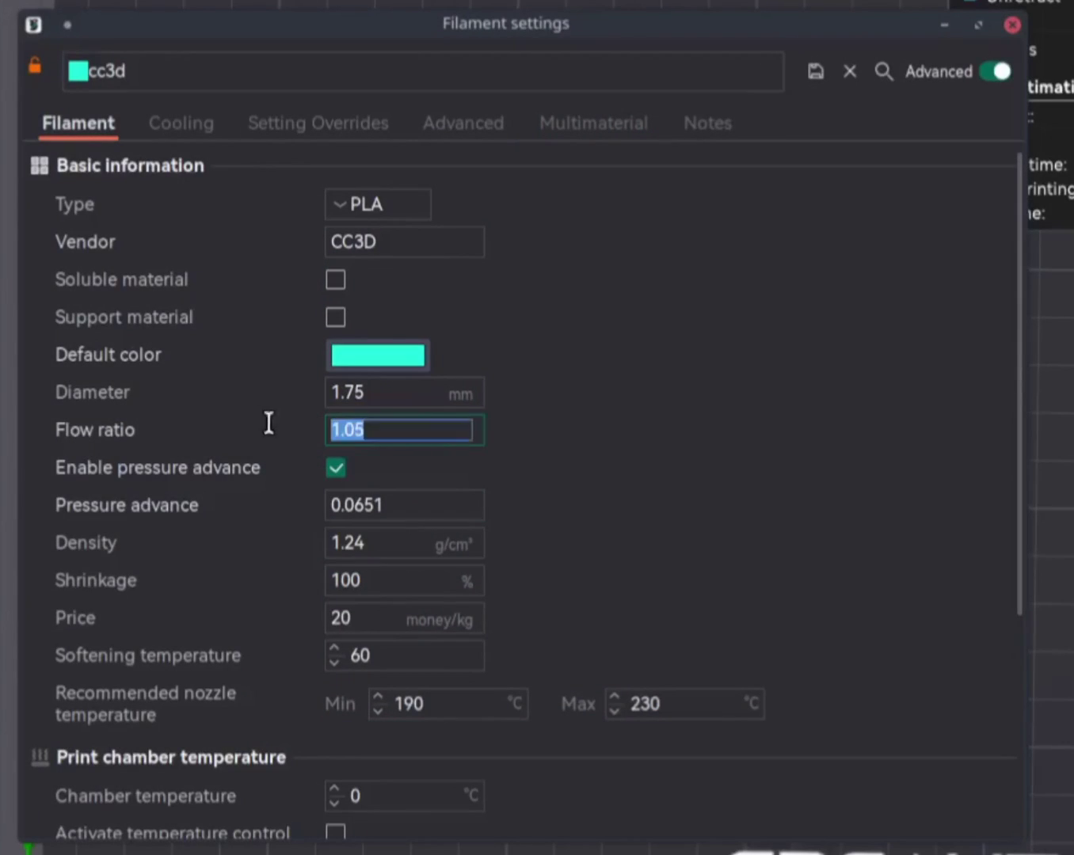
text(0.987)
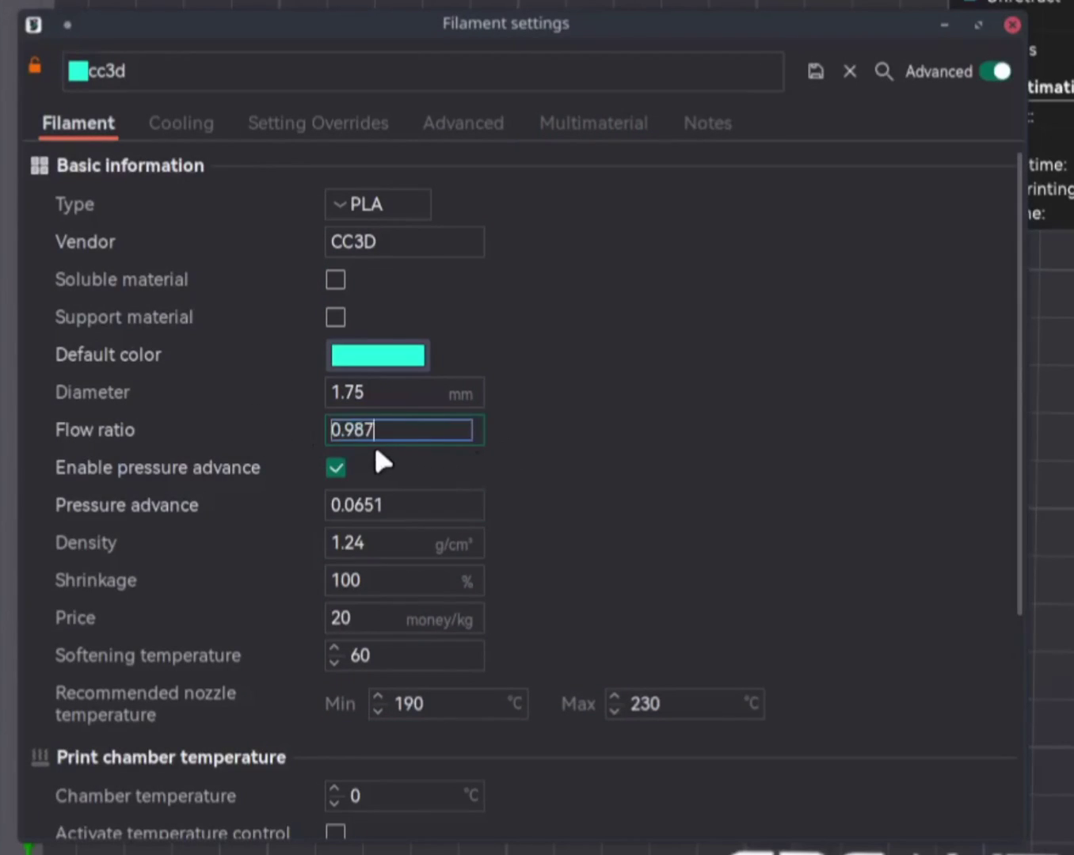
key(Tab)
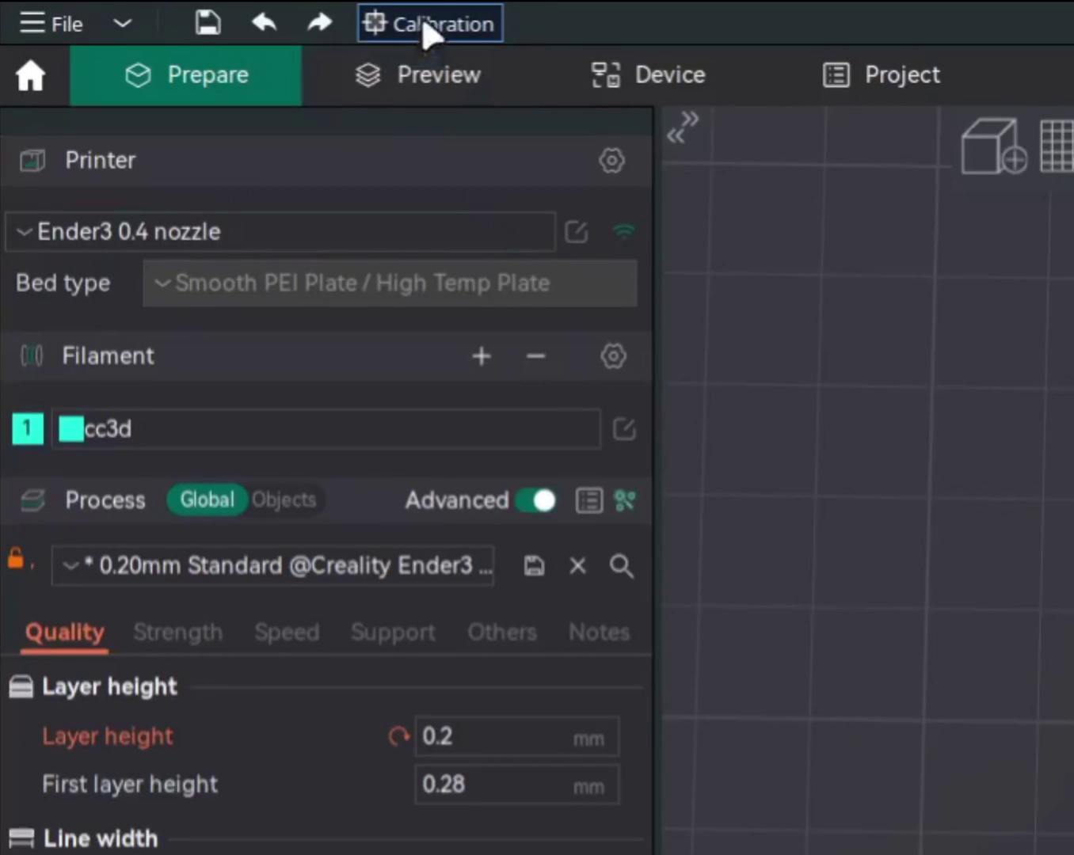
Load the Orca Tolerance Test as a new project without saving the current one, and look at its hexagonal holes up close
click(178, 9)
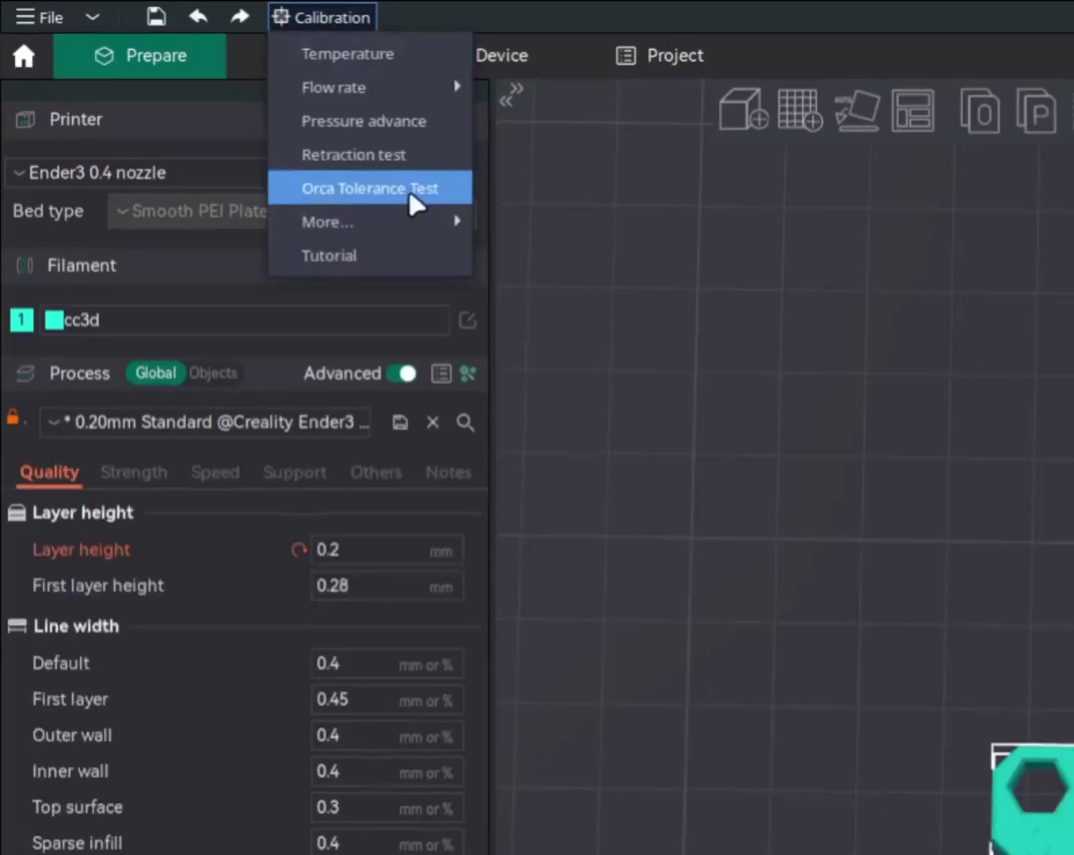
click(546, 265)
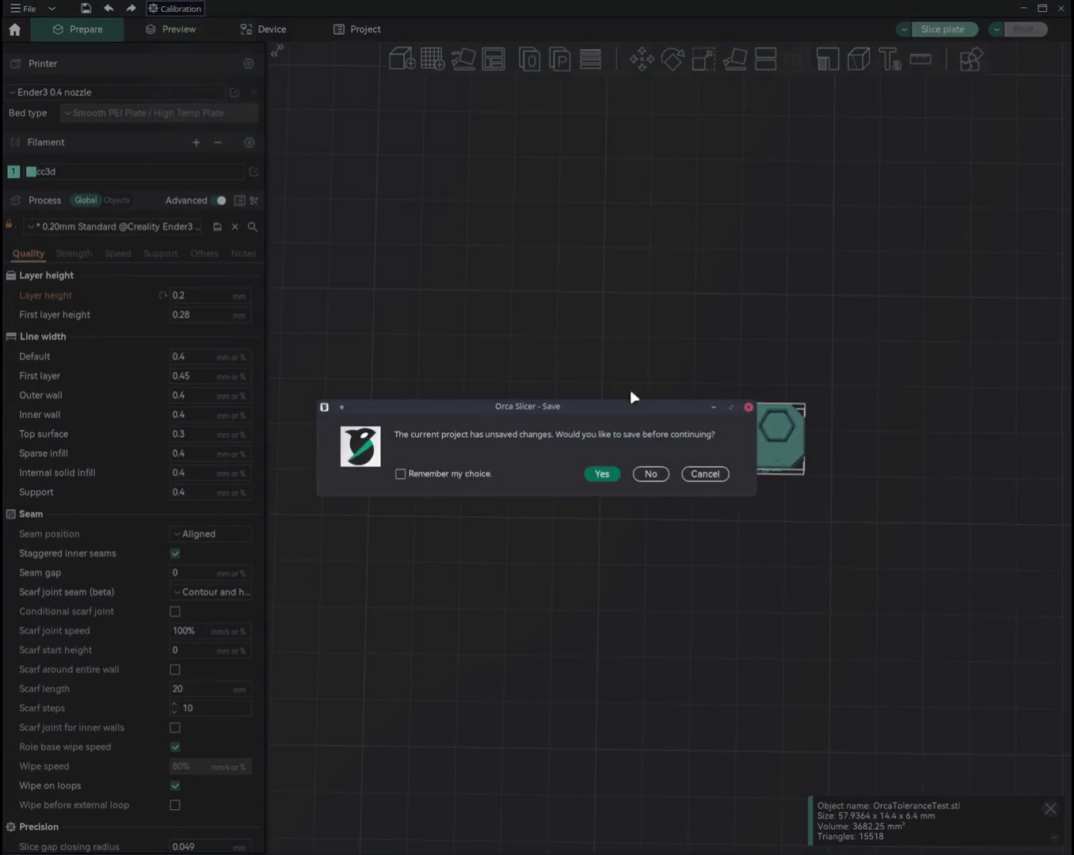
click(650, 473)
scroll(648, 466, up, 5)
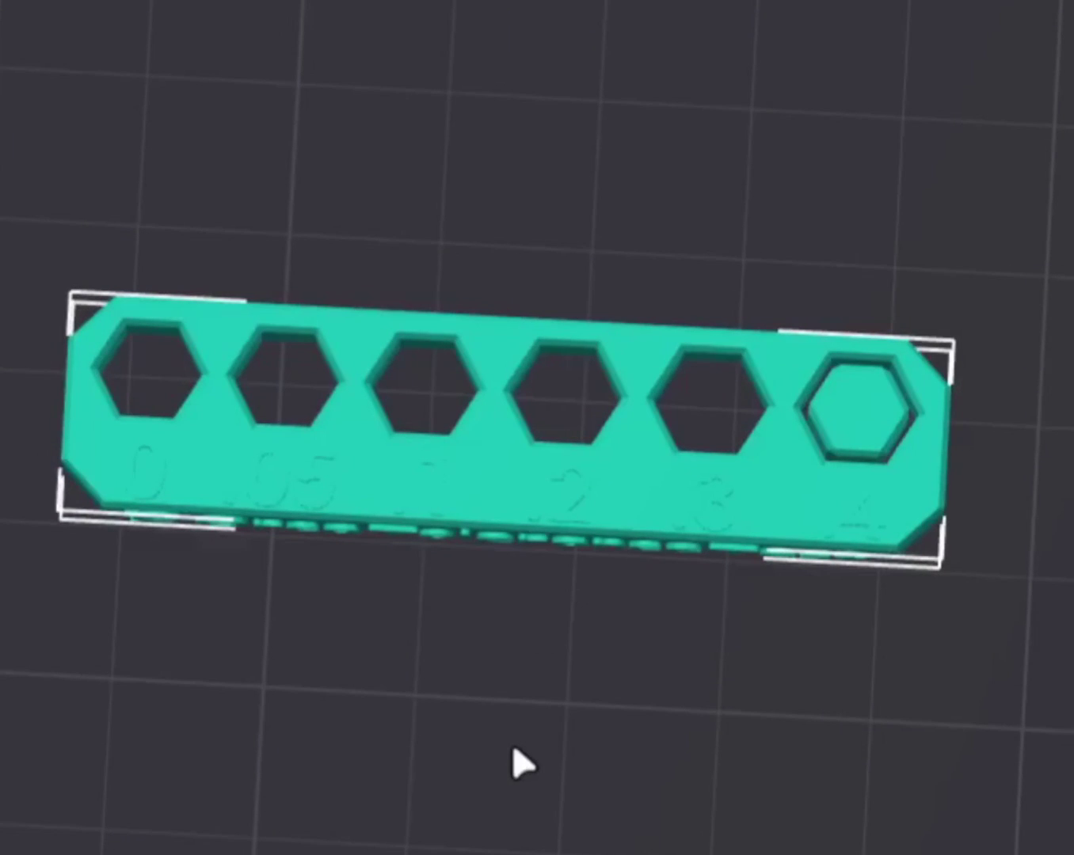
drag(472, 777, 499, 791)
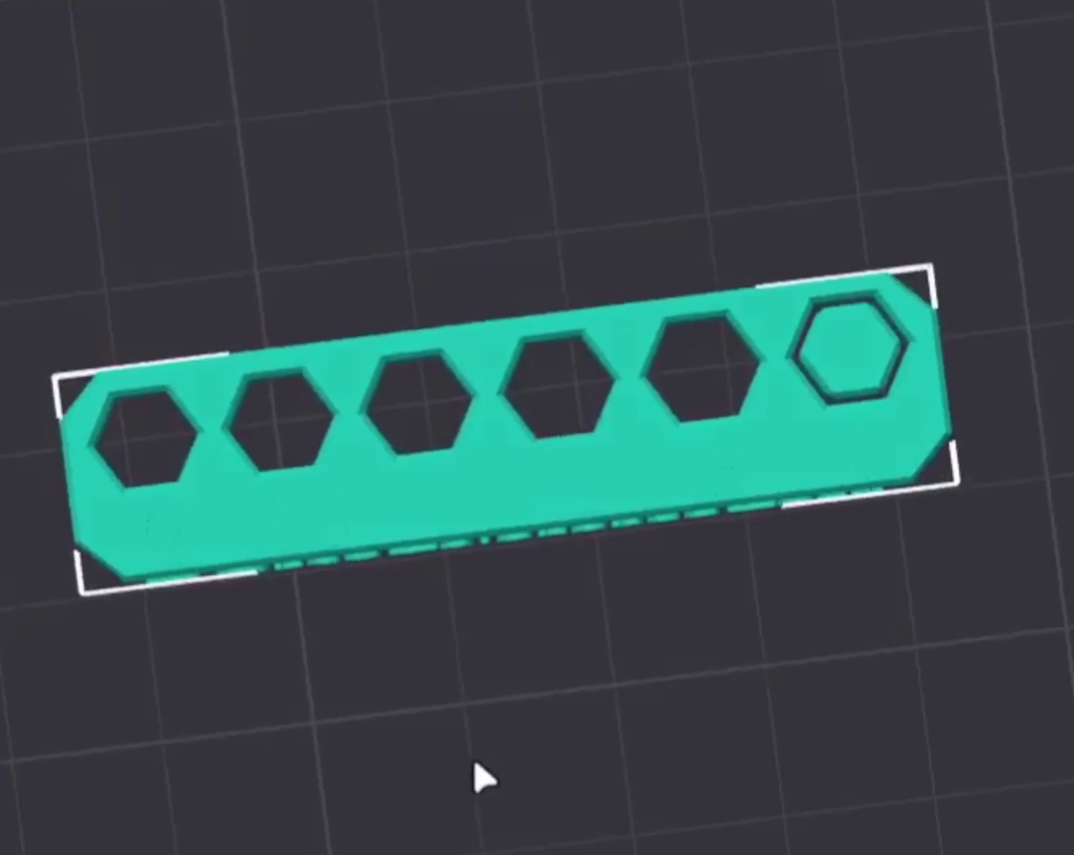
scroll(257, 499, up, 5)
drag(258, 498, 456, 783)
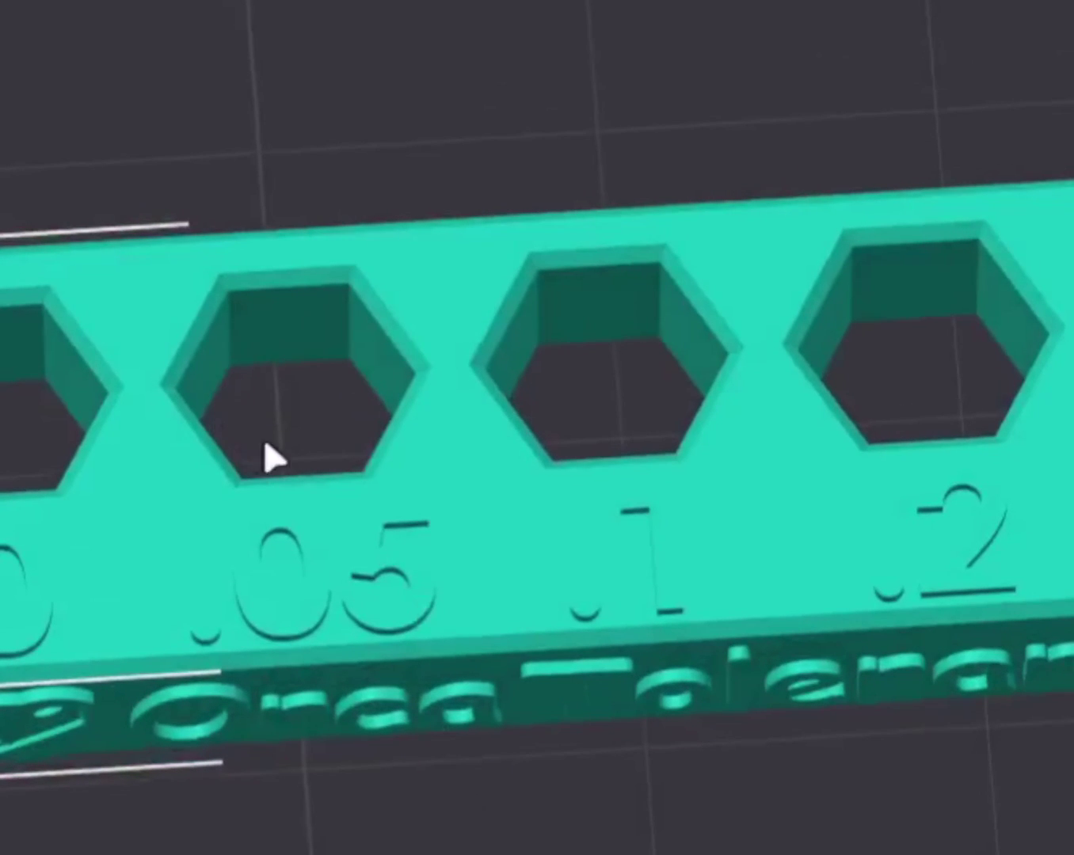